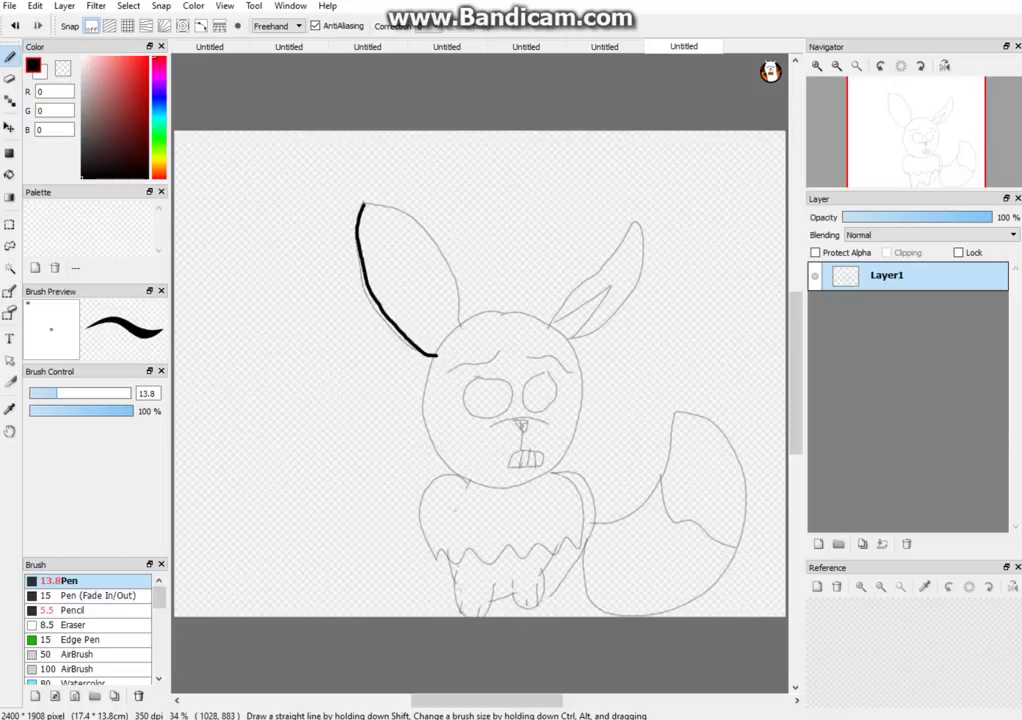
Ink the ears, the top of the head, the eyebrows and the two-part tail in black over the sketch with the 13.8 pen
{"action": "mouse_move", "coordinate": [396, 207]}
{"action": "left_mouse_down"}
{"action": "mouse_move", "coordinate": [451, 268]}
{"action": "mouse_move", "coordinate": [461, 325]}
{"action": "mouse_move", "coordinate": [493, 310]}
{"action": "mouse_move", "coordinate": [554, 320]}
{"action": "mouse_move", "coordinate": [636, 224]}
{"action": "mouse_move", "coordinate": [644, 276]}
{"action": "mouse_move", "coordinate": [628, 306]}
{"action": "mouse_move", "coordinate": [570, 338]}
{"action": "mouse_move", "coordinate": [600, 297]}
{"action": "left_mouse_up"}
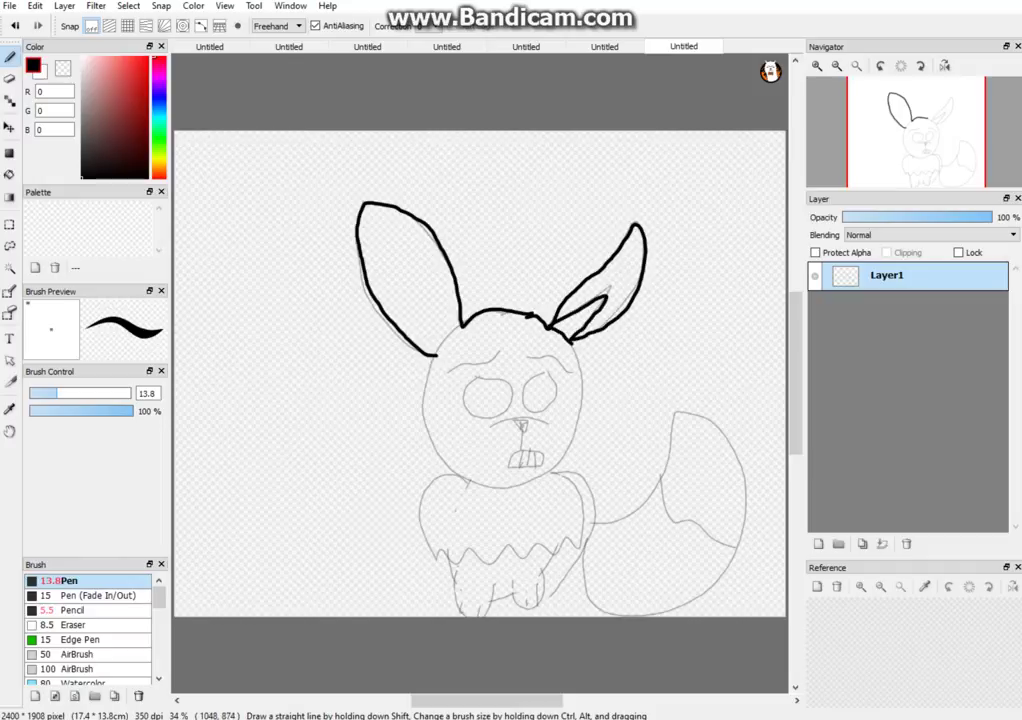
{"action": "mouse_move", "coordinate": [434, 352]}
{"action": "left_mouse_down"}
{"action": "mouse_move", "coordinate": [390, 260]}
{"action": "mouse_move", "coordinate": [458, 328]}
{"action": "mouse_move", "coordinate": [466, 366]}
{"action": "mouse_move", "coordinate": [527, 355]}
{"action": "left_mouse_up"}
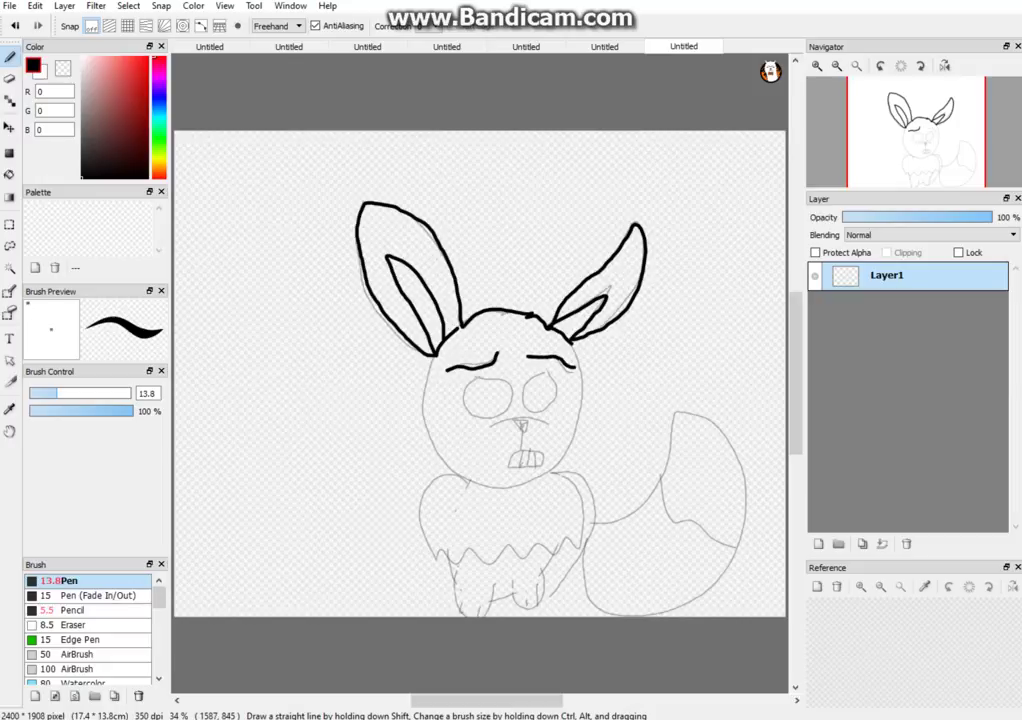
{"action": "mouse_move", "coordinate": [592, 522]}
{"action": "left_mouse_down"}
{"action": "mouse_move", "coordinate": [628, 515]}
{"action": "mouse_move", "coordinate": [662, 482]}
{"action": "mouse_move", "coordinate": [674, 425]}
{"action": "mouse_move", "coordinate": [717, 432]}
{"action": "mouse_move", "coordinate": [741, 489]}
{"action": "mouse_move", "coordinate": [722, 569]}
{"action": "mouse_move", "coordinate": [672, 605]}
{"action": "mouse_move", "coordinate": [596, 611]}
{"action": "mouse_move", "coordinate": [592, 522]}
{"action": "left_mouse_up"}
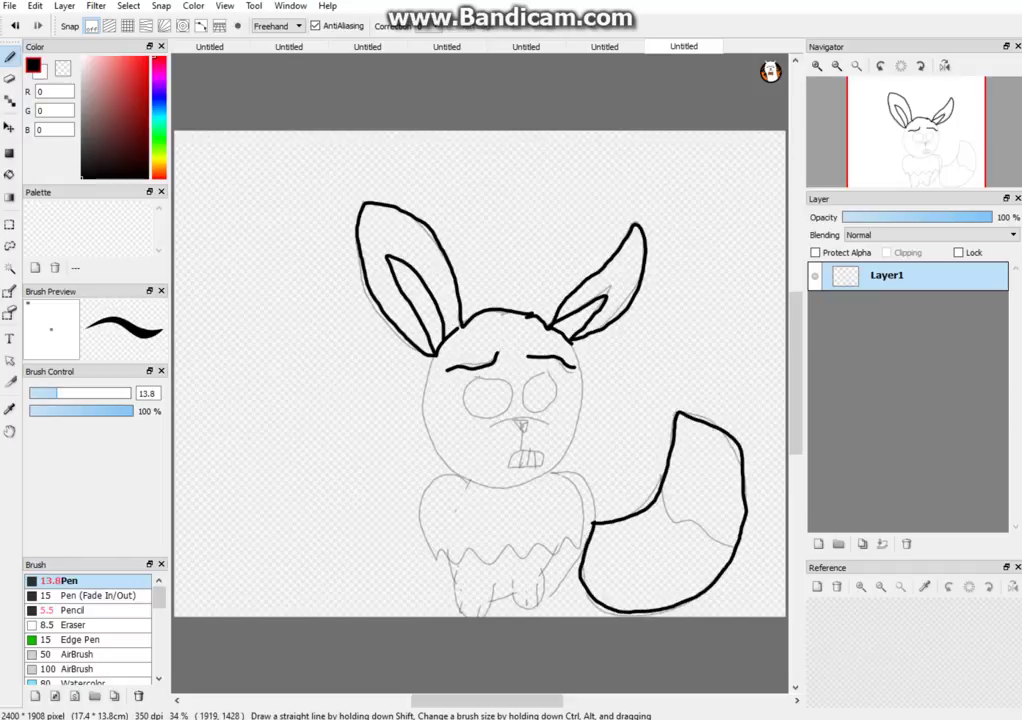
{"action": "mouse_move", "coordinate": [661, 489]}
{"action": "left_mouse_down"}
{"action": "mouse_move", "coordinate": [684, 523]}
{"action": "mouse_move", "coordinate": [740, 546]}
{"action": "left_mouse_up"}
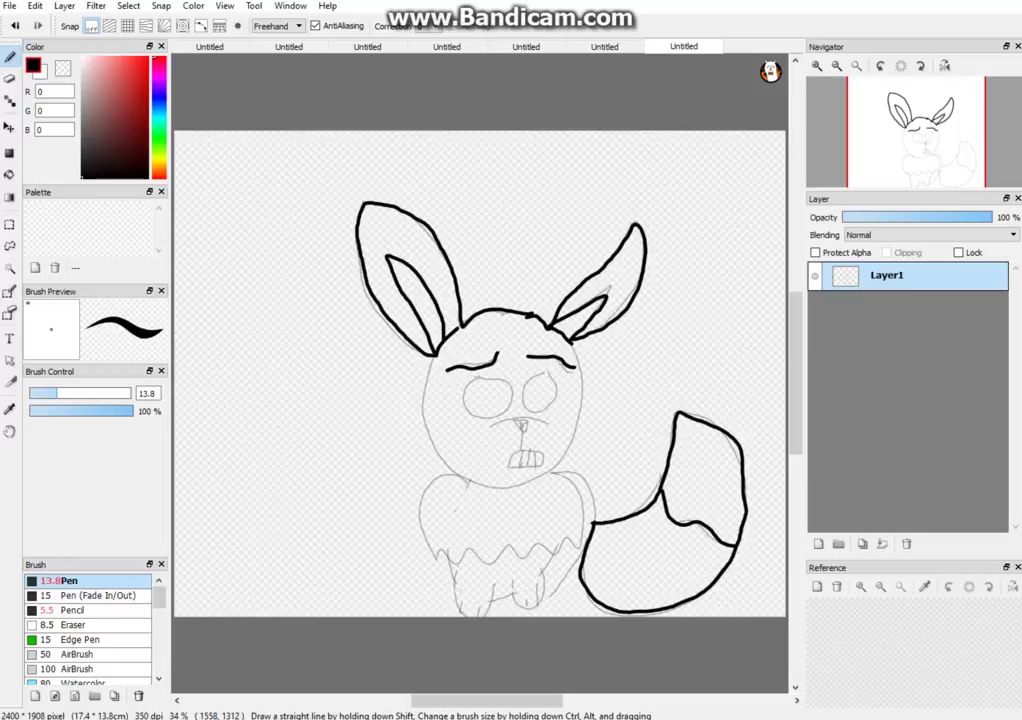
Ink the body, front legs, jagged chest-fur collar and the curved muzzle line in black over the sketch
{"action": "mouse_move", "coordinate": [557, 470]}
{"action": "left_mouse_down"}
{"action": "mouse_move", "coordinate": [590, 492]}
{"action": "mouse_move", "coordinate": [664, 510]}
{"action": "mouse_move", "coordinate": [543, 598]}
{"action": "mouse_move", "coordinate": [540, 568]}
{"action": "mouse_move", "coordinate": [530, 607]}
{"action": "left_mouse_up"}
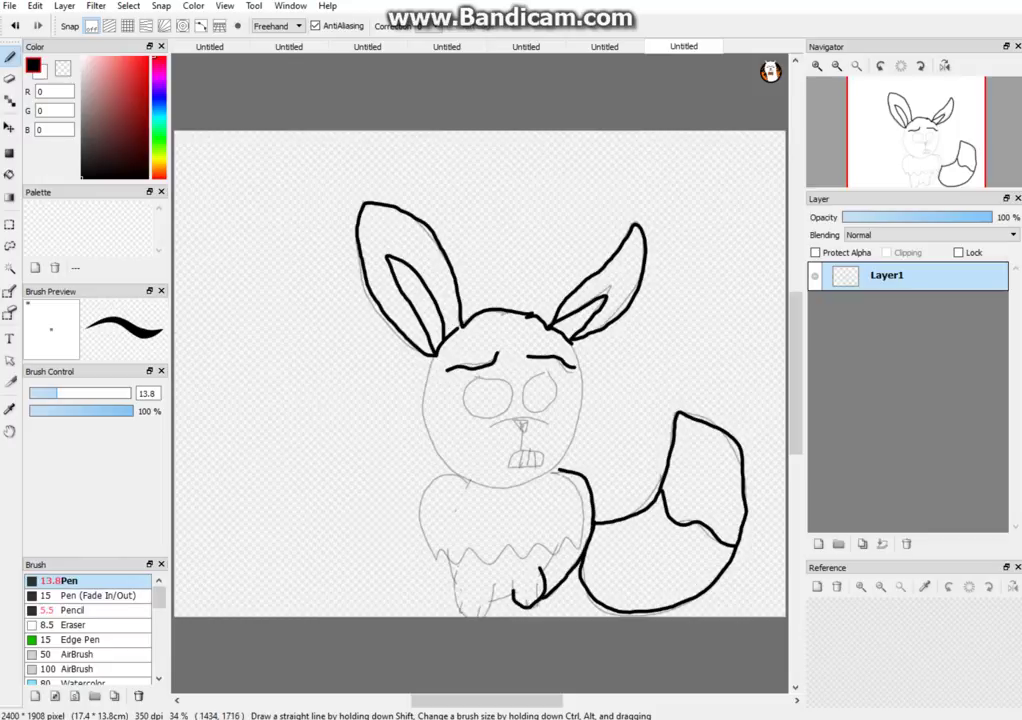
{"action": "left_click_drag", "start_coordinate": [456, 598], "coordinate": [490, 601]}
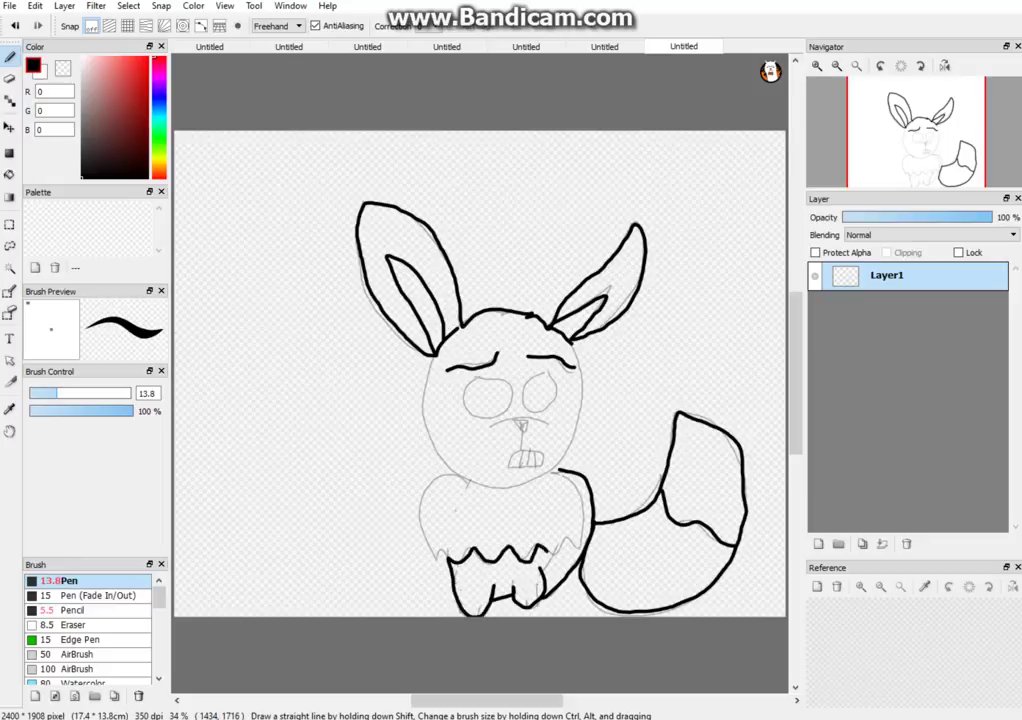
{"action": "mouse_move", "coordinate": [573, 545]}
{"action": "left_mouse_down"}
{"action": "mouse_move", "coordinate": [582, 514]}
{"action": "mouse_move", "coordinate": [552, 473]}
{"action": "left_mouse_up"}
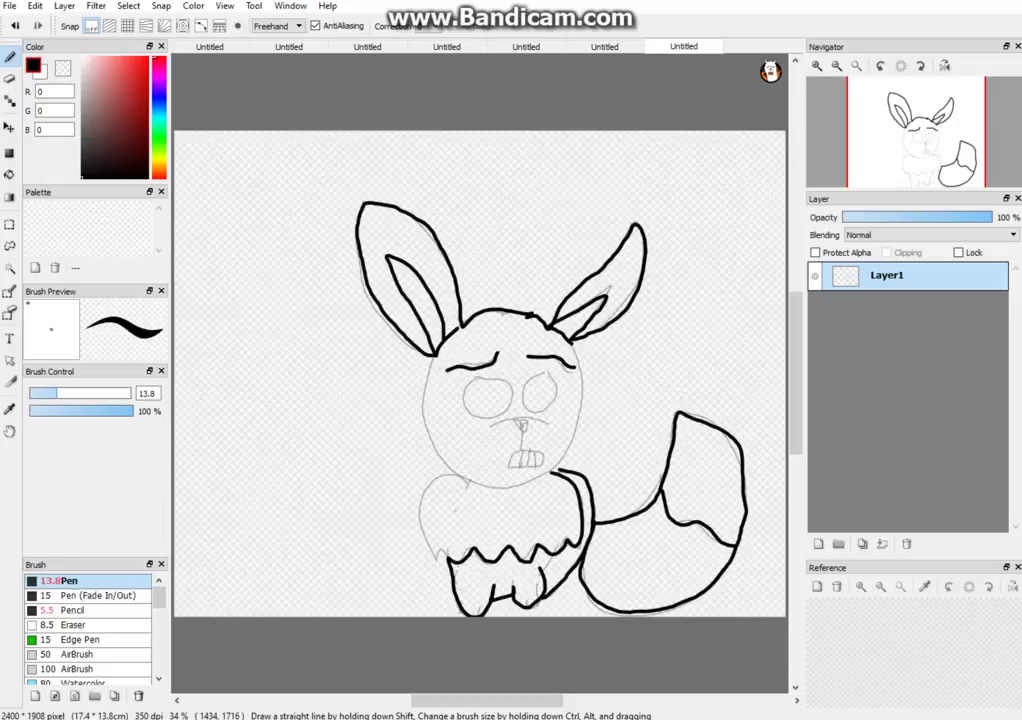
{"action": "mouse_move", "coordinate": [473, 480]}
{"action": "left_mouse_down"}
{"action": "mouse_move", "coordinate": [423, 507]}
{"action": "mouse_move", "coordinate": [426, 543]}
{"action": "left_mouse_up"}
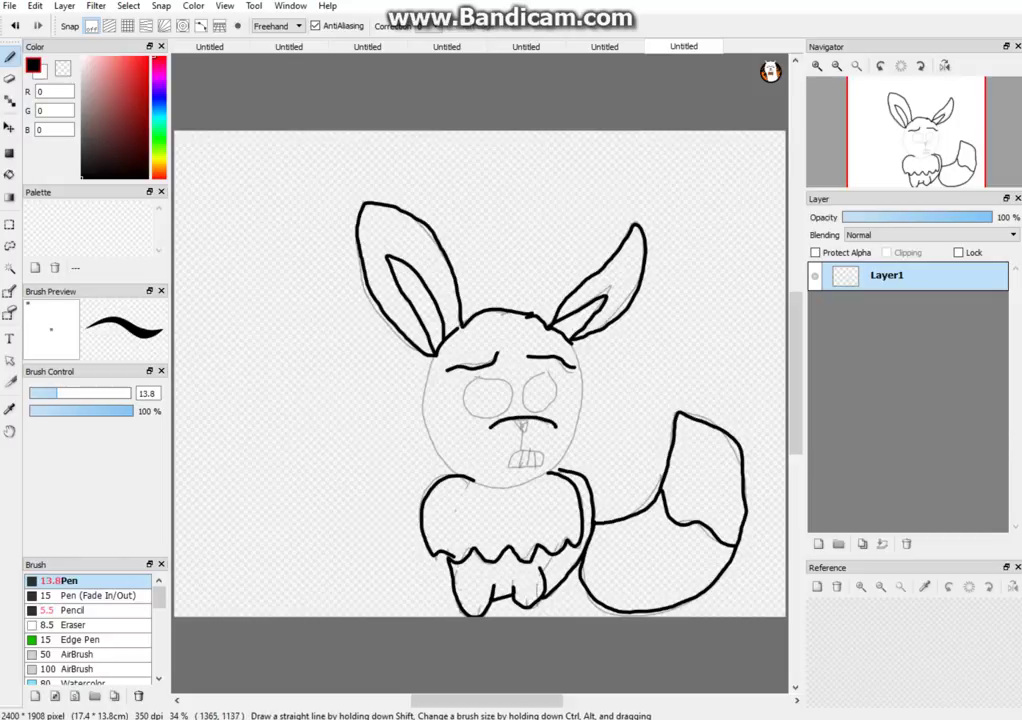
Ink the nose, toothed mouth and both eyes in black, and fill the eyes solid with the pen at size 124
{"action": "left_click_drag", "start_coordinate": [522, 432], "coordinate": [520, 420]}
{"action": "mouse_move", "coordinate": [511, 464]}
{"action": "left_mouse_down"}
{"action": "mouse_move", "coordinate": [547, 464]}
{"action": "mouse_move", "coordinate": [521, 449]}
{"action": "left_mouse_up"}
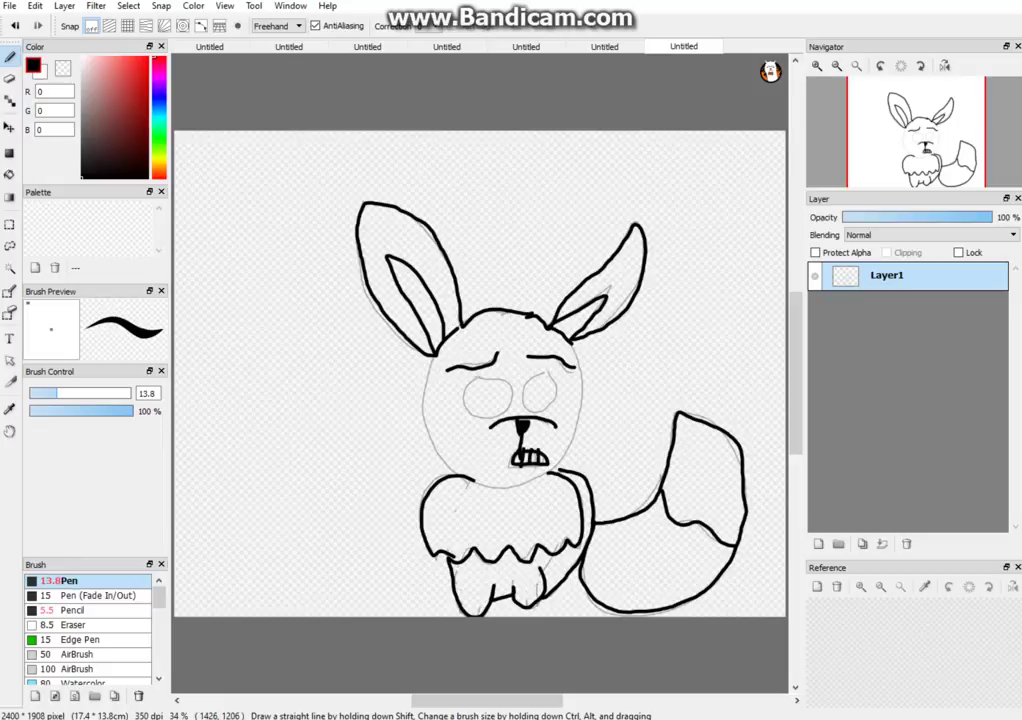
{"action": "mouse_move", "coordinate": [467, 391]}
{"action": "left_mouse_down"}
{"action": "mouse_move", "coordinate": [479, 376]}
{"action": "mouse_move", "coordinate": [495, 414]}
{"action": "mouse_move", "coordinate": [512, 388]}
{"action": "mouse_move", "coordinate": [480, 380]}
{"action": "left_mouse_up"}
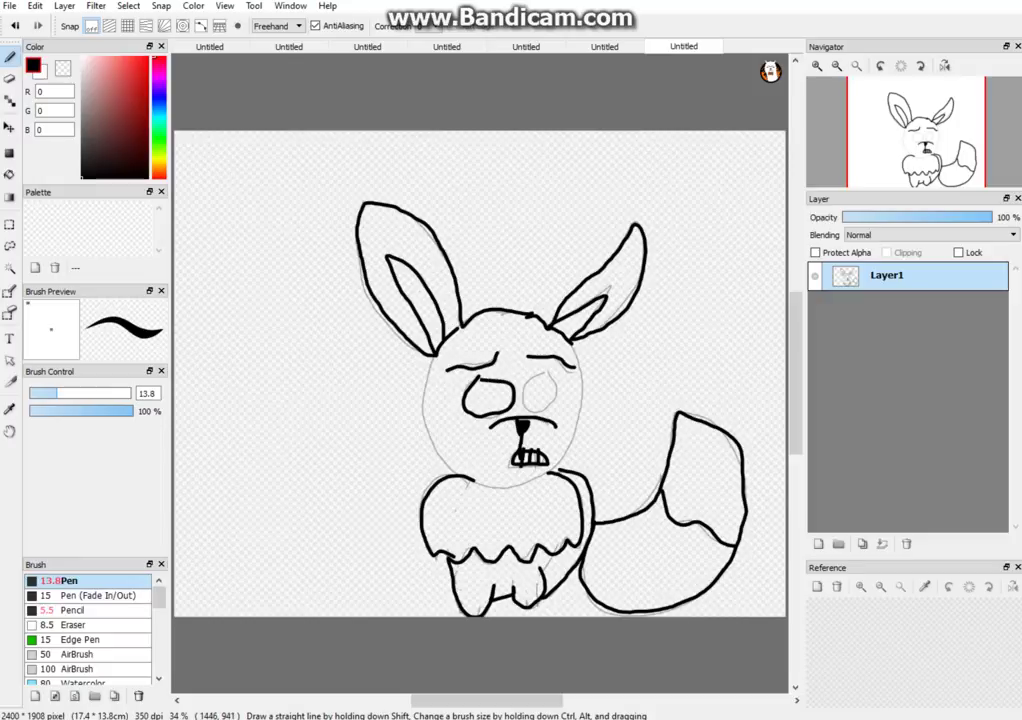
{"action": "left_click_drag", "start_coordinate": [547, 373], "coordinate": [531, 381]}
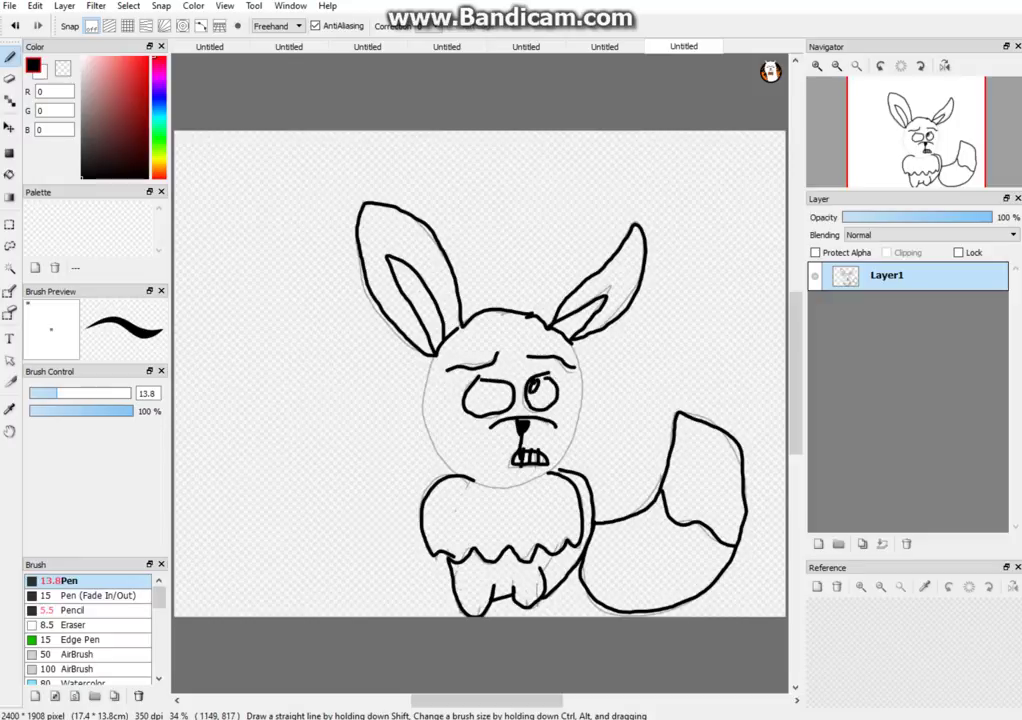
{"action": "left_click_drag", "start_coordinate": [57, 393], "coordinate": [126, 393]}
{"action": "mouse_move", "coordinate": [474, 382]}
{"action": "left_mouse_down"}
{"action": "mouse_move", "coordinate": [480, 395]}
{"action": "mouse_move", "coordinate": [492, 388]}
{"action": "mouse_move", "coordinate": [485, 400]}
{"action": "mouse_move", "coordinate": [540, 382]}
{"action": "left_mouse_up"}
Add a round white highlight to the upper part of each black eye with the pen at size 33
{"action": "key", "text": "x"}
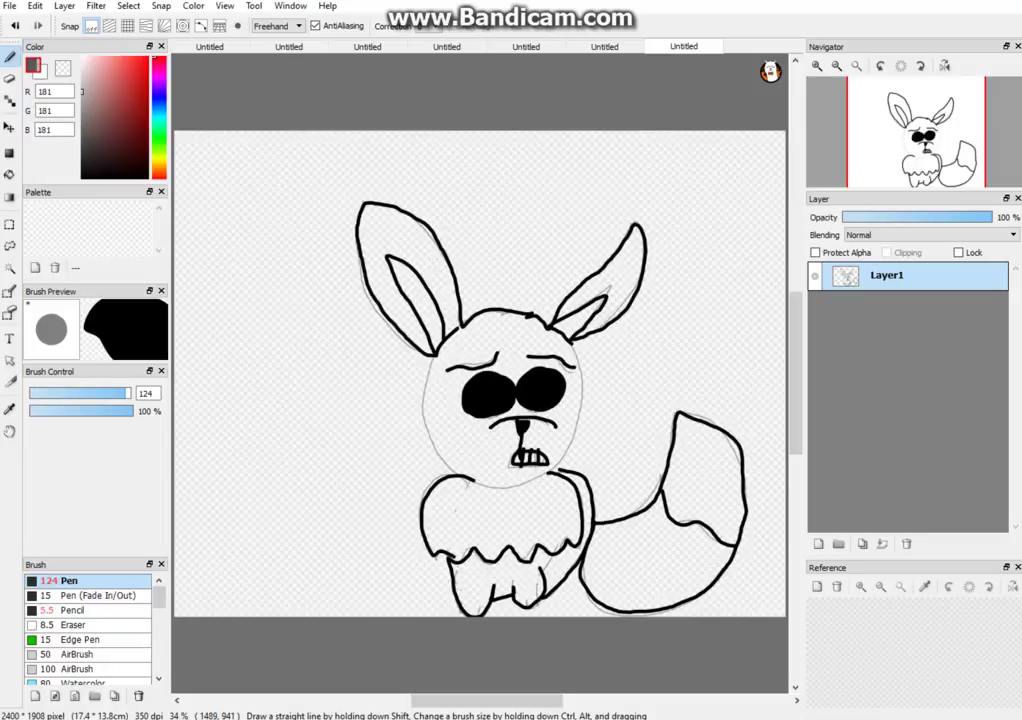
{"action": "left_click_drag", "start_coordinate": [125, 393], "coordinate": [89, 393]}
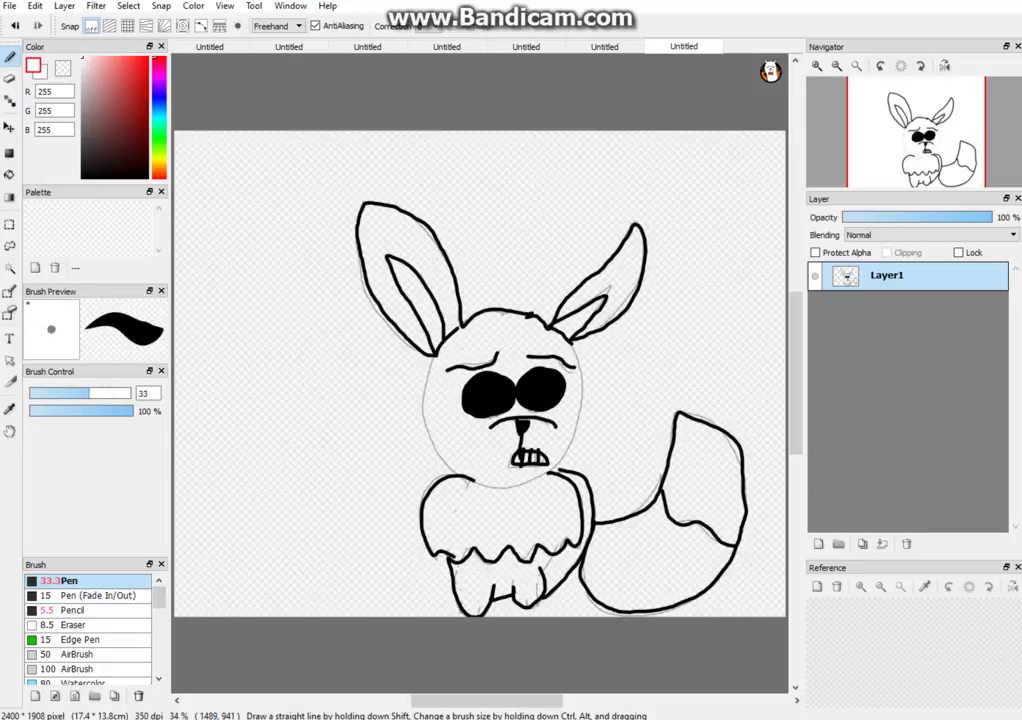
{"action": "left_click", "coordinate": [481, 383]}
{"action": "left_click", "coordinate": [536, 376]}
Paint black tears from the eyes and drops down to the chest at size 46, and ink the face outline at size 12.7
{"action": "left_click", "coordinate": [82, 178]}
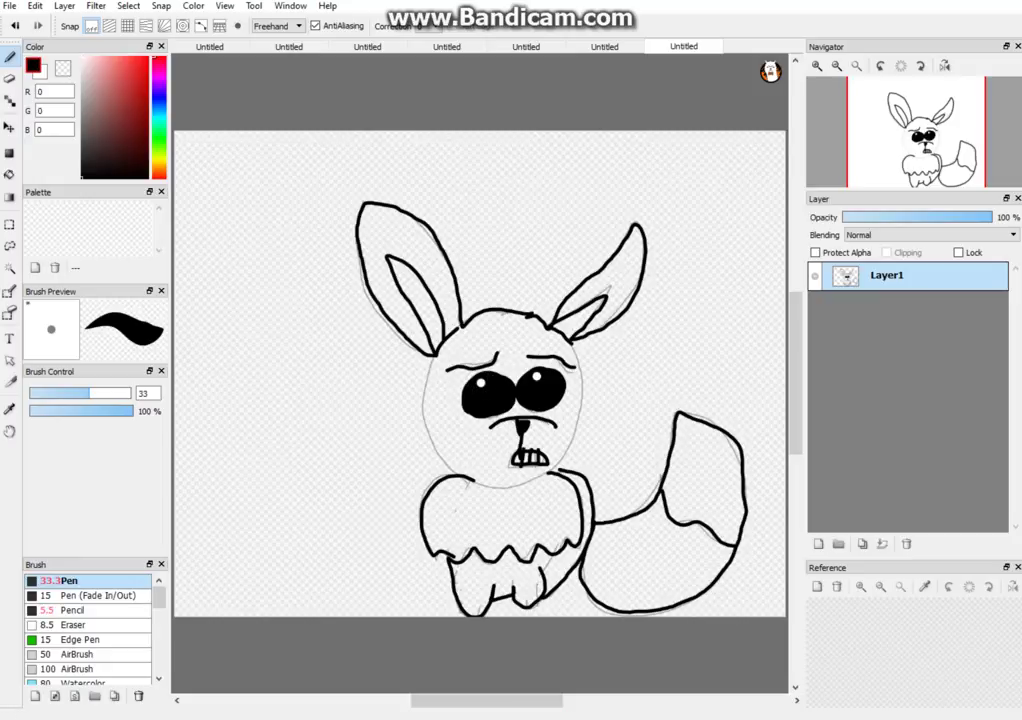
{"action": "mouse_move", "coordinate": [89, 393]}
{"action": "left_mouse_down"}
{"action": "mouse_move", "coordinate": [73, 393]}
{"action": "mouse_move", "coordinate": [129, 393]}
{"action": "mouse_move", "coordinate": [105, 393]}
{"action": "left_mouse_up"}
{"action": "mouse_move", "coordinate": [470, 392]}
{"action": "left_mouse_down"}
{"action": "mouse_move", "coordinate": [484, 438]}
{"action": "mouse_move", "coordinate": [487, 421]}
{"action": "mouse_move", "coordinate": [546, 434]}
{"action": "mouse_move", "coordinate": [542, 413]}
{"action": "mouse_move", "coordinate": [554, 455]}
{"action": "left_mouse_up"}
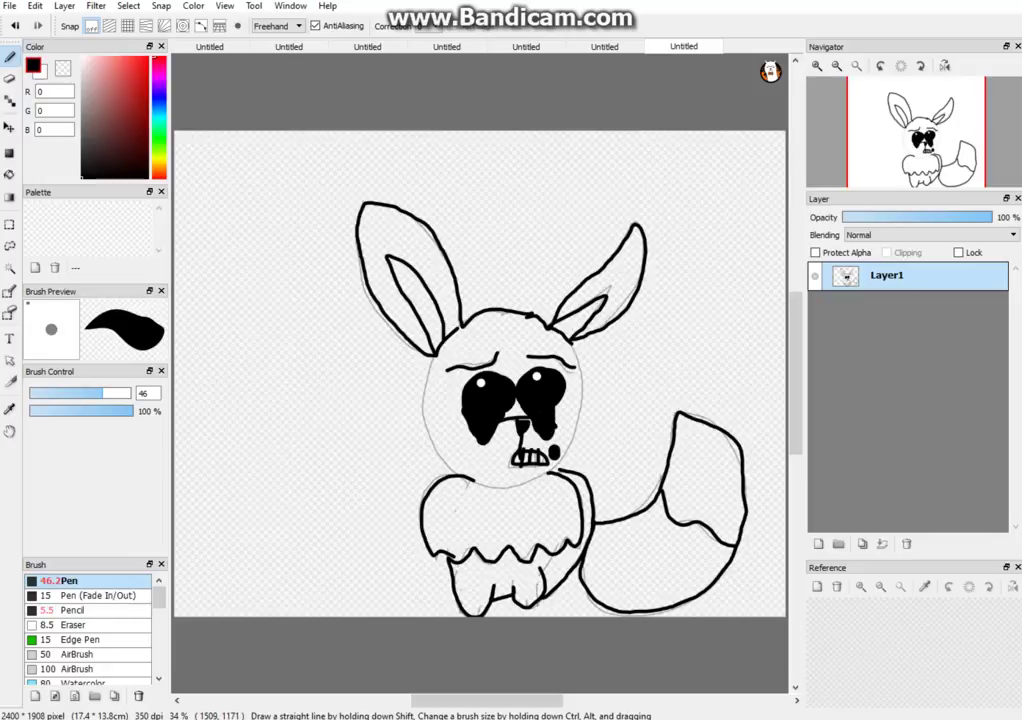
{"action": "left_click", "coordinate": [554, 481]}
{"action": "left_click", "coordinate": [558, 515]}
{"action": "mouse_move", "coordinate": [80, 393]}
{"action": "left_mouse_down"}
{"action": "mouse_move", "coordinate": [43, 393]}
{"action": "mouse_move", "coordinate": [55, 393]}
{"action": "left_mouse_up"}
{"action": "mouse_move", "coordinate": [431, 355]}
{"action": "left_mouse_down"}
{"action": "mouse_move", "coordinate": [424, 434]}
{"action": "mouse_move", "coordinate": [453, 470]}
{"action": "mouse_move", "coordinate": [512, 488]}
{"action": "mouse_move", "coordinate": [569, 462]}
{"action": "mouse_move", "coordinate": [582, 387]}
{"action": "mouse_move", "coordinate": [574, 343]}
{"action": "left_mouse_up"}
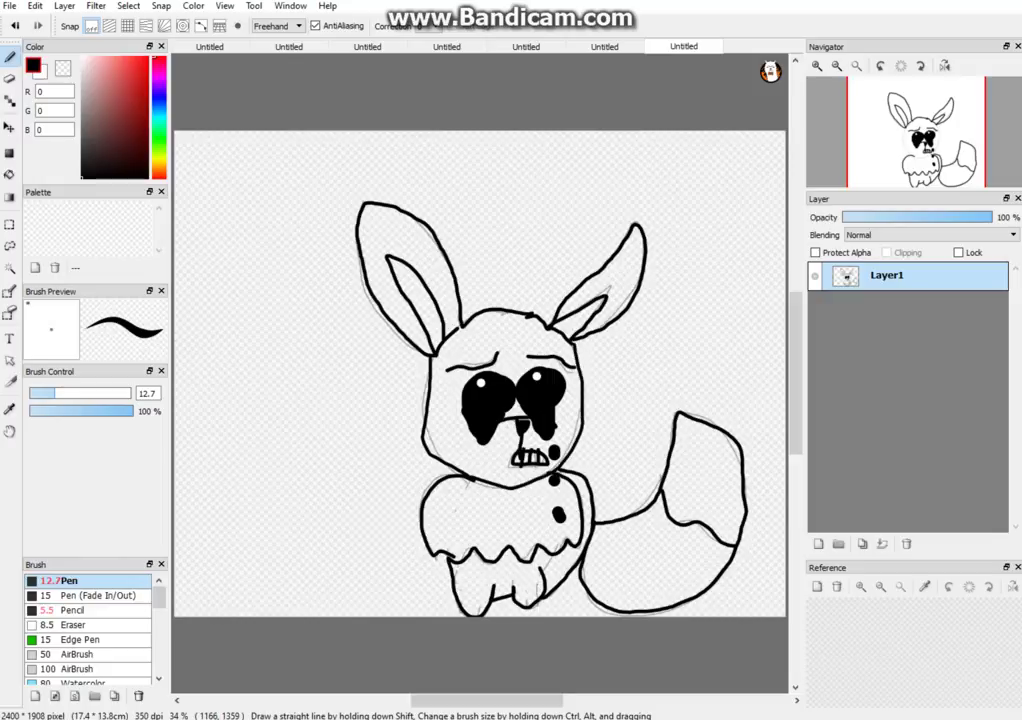
Paint both ears around their inner parts and the head's border in orange (RGB 211, 154, 16) with the pen at size 63
{"action": "left_click_drag", "start_coordinate": [159, 142], "coordinate": [159, 165]}
{"action": "left_click", "coordinate": [159, 161]}
{"action": "left_click", "coordinate": [138, 84]}
{"action": "left_click_drag", "start_coordinate": [138, 83], "coordinate": [144, 96]}
{"action": "left_click", "coordinate": [159, 165]}
{"action": "left_click", "coordinate": [144, 77]}
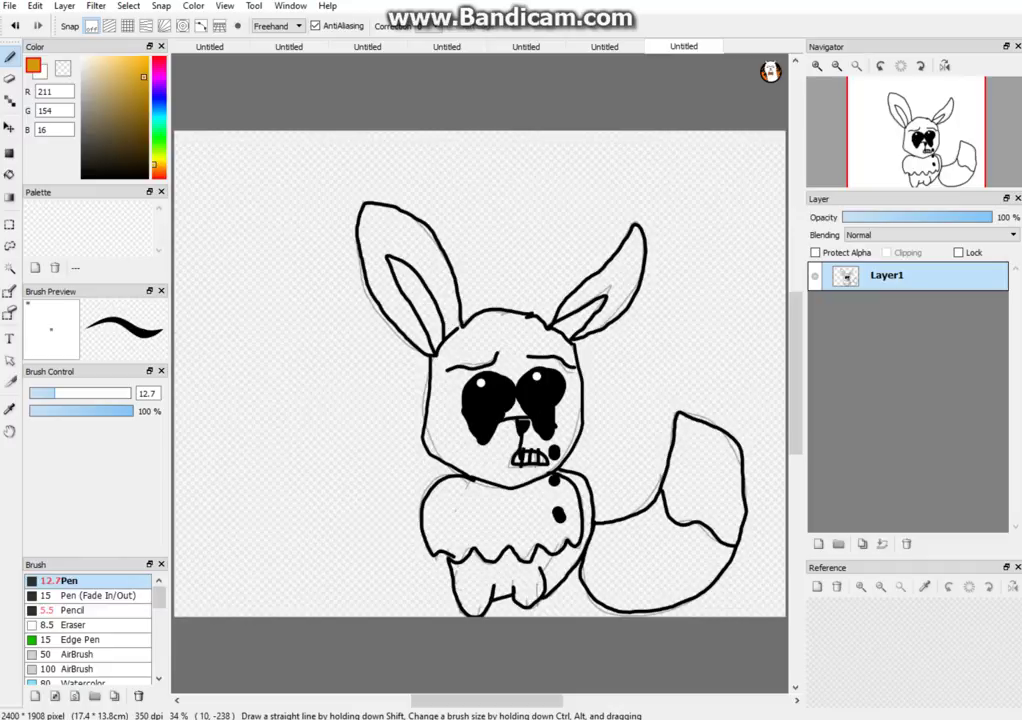
{"action": "left_click_drag", "start_coordinate": [56, 393], "coordinate": [110, 393]}
{"action": "mouse_move", "coordinate": [430, 354]}
{"action": "left_mouse_down"}
{"action": "mouse_move", "coordinate": [358, 235]}
{"action": "mouse_move", "coordinate": [366, 204]}
{"action": "mouse_move", "coordinate": [440, 250]}
{"action": "mouse_move", "coordinate": [458, 305]}
{"action": "mouse_move", "coordinate": [452, 338]}
{"action": "mouse_move", "coordinate": [423, 281]}
{"action": "mouse_move", "coordinate": [389, 257]}
{"action": "mouse_move", "coordinate": [429, 350]}
{"action": "mouse_move", "coordinate": [391, 285]}
{"action": "mouse_move", "coordinate": [379, 226]}
{"action": "mouse_move", "coordinate": [464, 305]}
{"action": "left_mouse_up"}
{"action": "mouse_move", "coordinate": [548, 328]}
{"action": "left_mouse_down"}
{"action": "mouse_move", "coordinate": [640, 225]}
{"action": "mouse_move", "coordinate": [646, 268]}
{"action": "mouse_move", "coordinate": [622, 318]}
{"action": "mouse_move", "coordinate": [580, 332]}
{"action": "mouse_move", "coordinate": [602, 298]}
{"action": "mouse_move", "coordinate": [590, 290]}
{"action": "mouse_move", "coordinate": [633, 221]}
{"action": "left_mouse_up"}
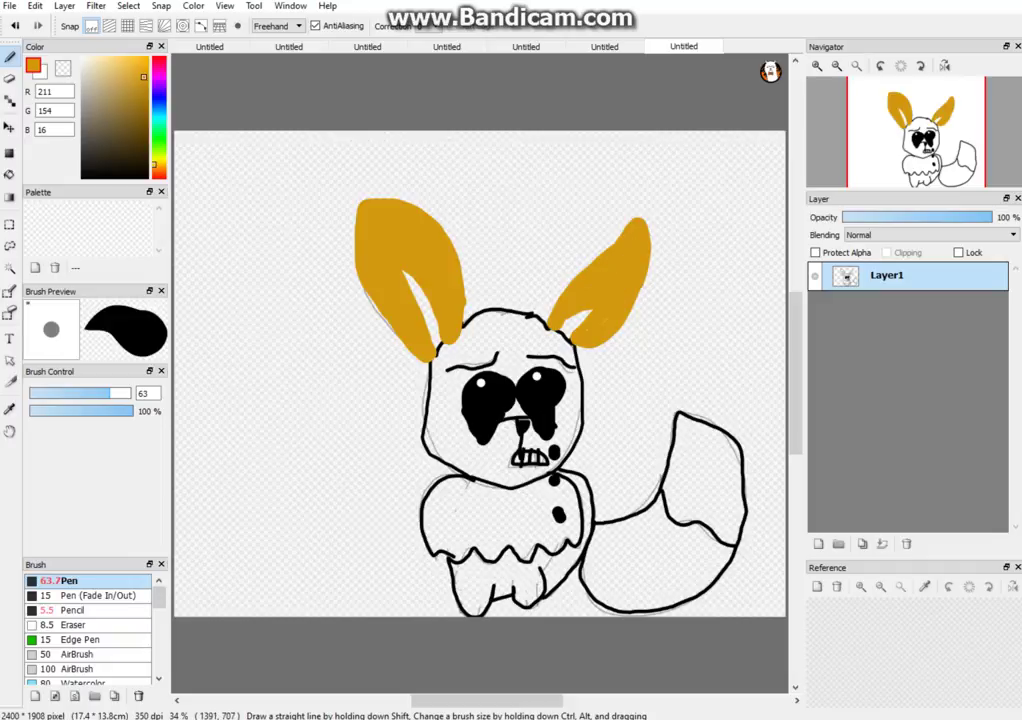
{"action": "mouse_move", "coordinate": [503, 311]}
{"action": "left_mouse_down"}
{"action": "mouse_move", "coordinate": [432, 376]}
{"action": "mouse_move", "coordinate": [433, 445]}
{"action": "mouse_move", "coordinate": [500, 478]}
{"action": "mouse_move", "coordinate": [560, 472]}
{"action": "mouse_move", "coordinate": [589, 432]}
{"action": "mouse_move", "coordinate": [583, 372]}
{"action": "mouse_move", "coordinate": [562, 332]}
{"action": "mouse_move", "coordinate": [512, 312]}
{"action": "mouse_move", "coordinate": [454, 353]}
{"action": "left_mouse_up"}
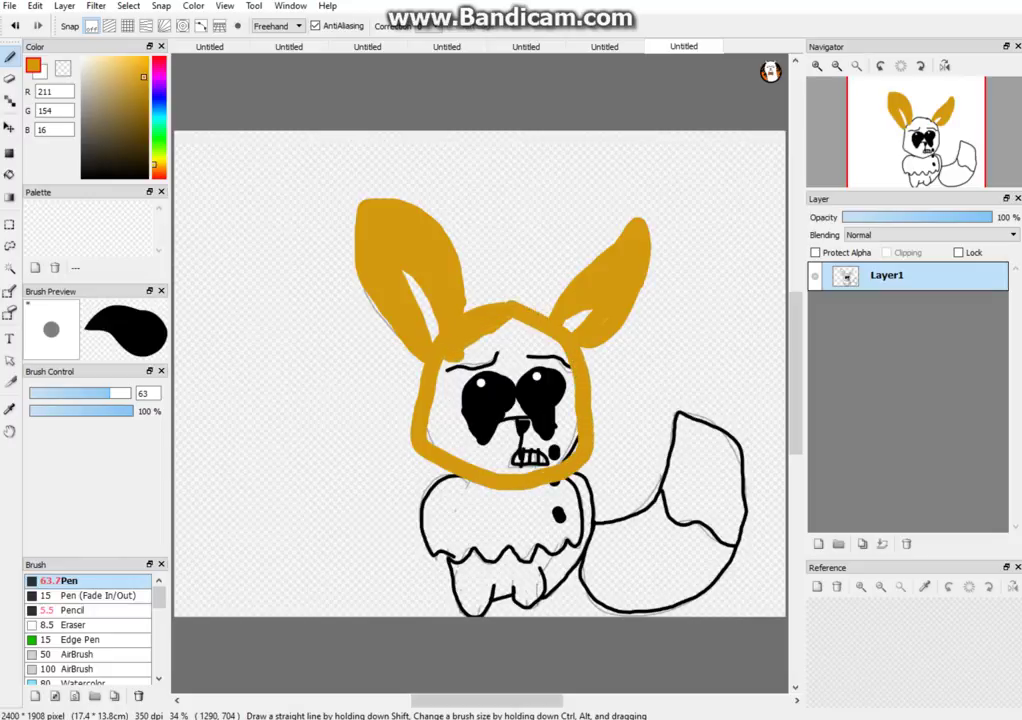
Paint orange around both eyebrows and over the cheek beside the mouth with the pen at size 34
{"action": "left_click_drag", "start_coordinate": [108, 393], "coordinate": [68, 393]}
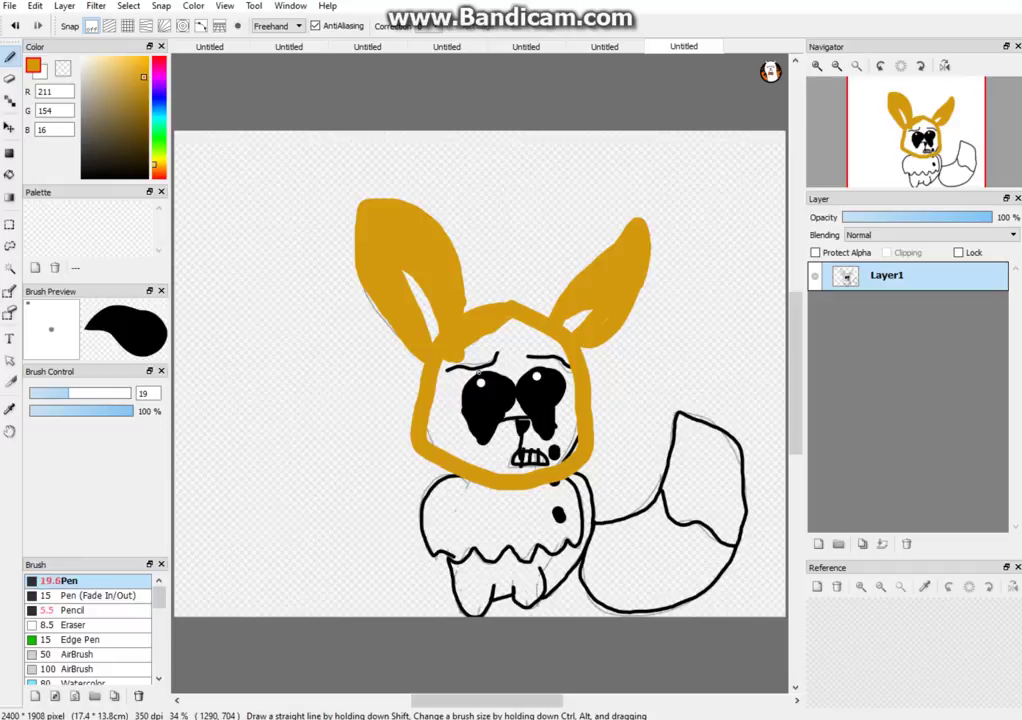
{"action": "key", "text": "bracketright"}
{"action": "key", "text": "bracketright"}
{"action": "key", "text": "bracketright"}
{"action": "key", "text": "bracketright"}
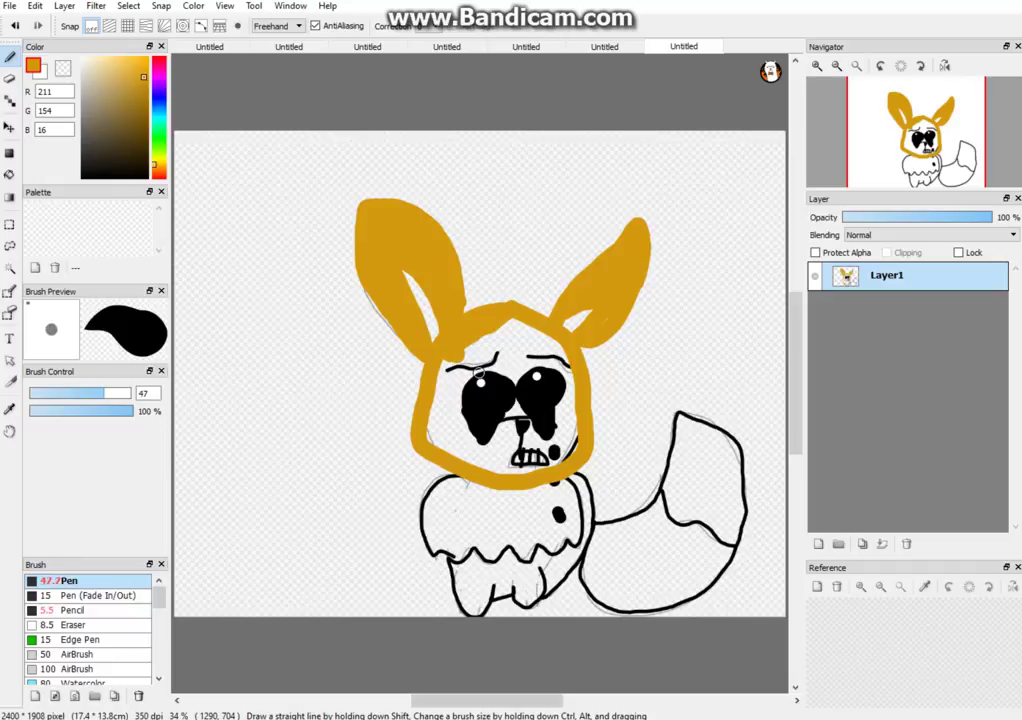
{"action": "key", "text": "bracketleft"}
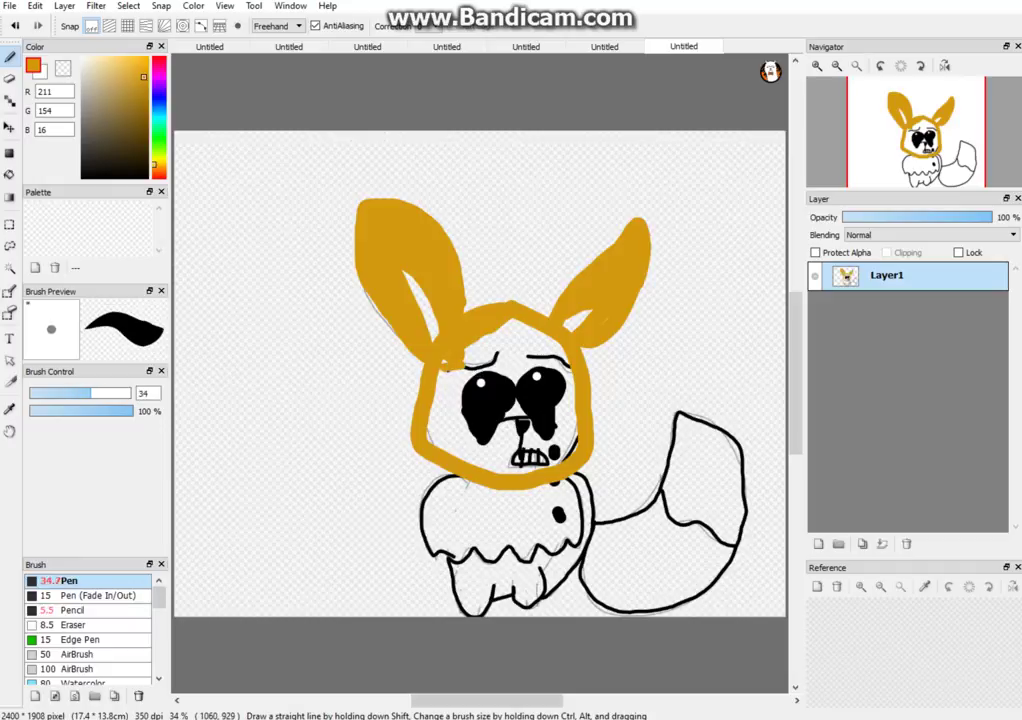
{"action": "mouse_move", "coordinate": [475, 364]}
{"action": "left_mouse_down"}
{"action": "mouse_move", "coordinate": [494, 354]}
{"action": "mouse_move", "coordinate": [483, 371]}
{"action": "mouse_move", "coordinate": [444, 376]}
{"action": "left_mouse_up"}
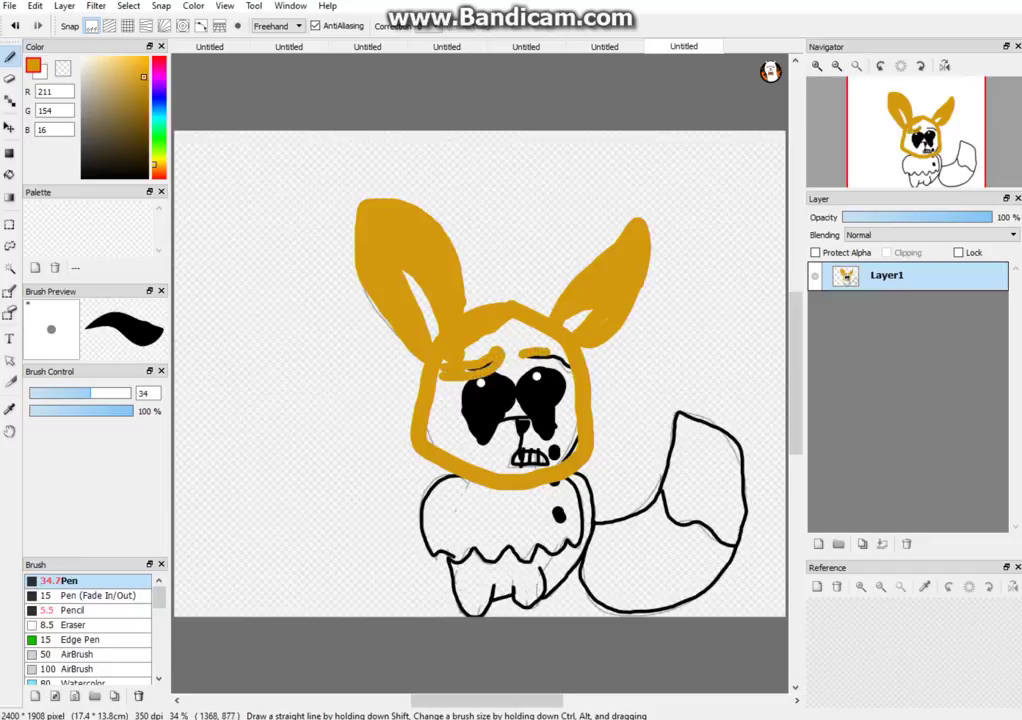
{"action": "mouse_move", "coordinate": [557, 367]}
{"action": "left_mouse_down"}
{"action": "mouse_move", "coordinate": [521, 354]}
{"action": "mouse_move", "coordinate": [571, 427]}
{"action": "mouse_move", "coordinate": [571, 449]}
{"action": "mouse_move", "coordinate": [523, 470]}
{"action": "left_mouse_up"}
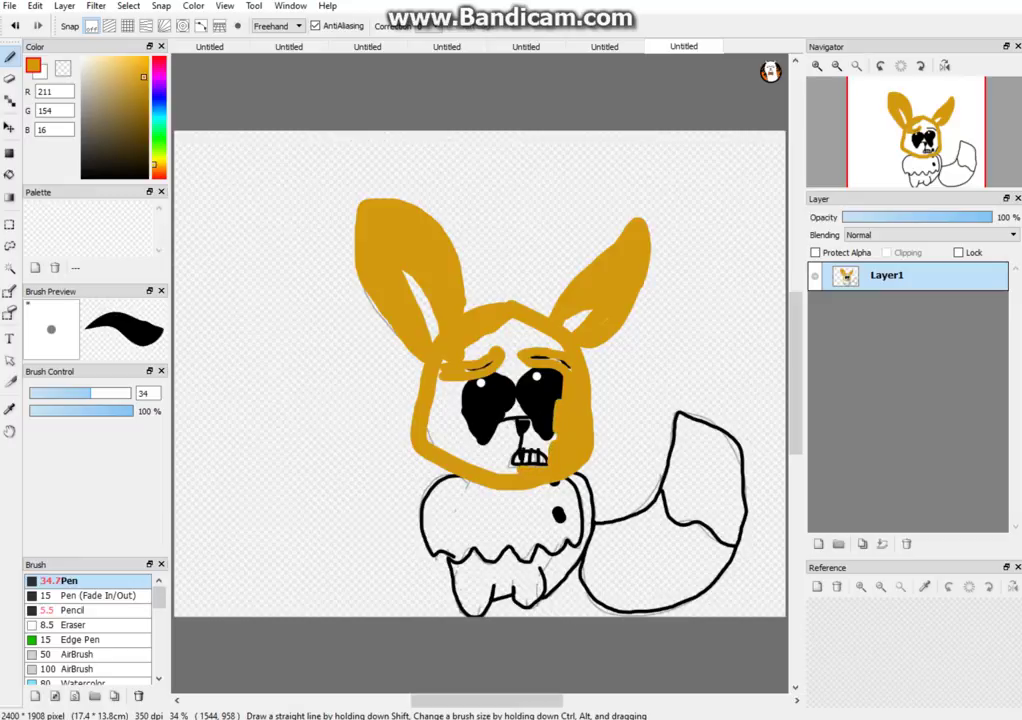
Paint orange around the nose and mouth, and fill the rest of the face with the pen at size 48
{"action": "mouse_move", "coordinate": [523, 413]}
{"action": "left_mouse_down"}
{"action": "mouse_move", "coordinate": [512, 435]}
{"action": "mouse_move", "coordinate": [529, 417]}
{"action": "mouse_move", "coordinate": [536, 434]}
{"action": "left_mouse_up"}
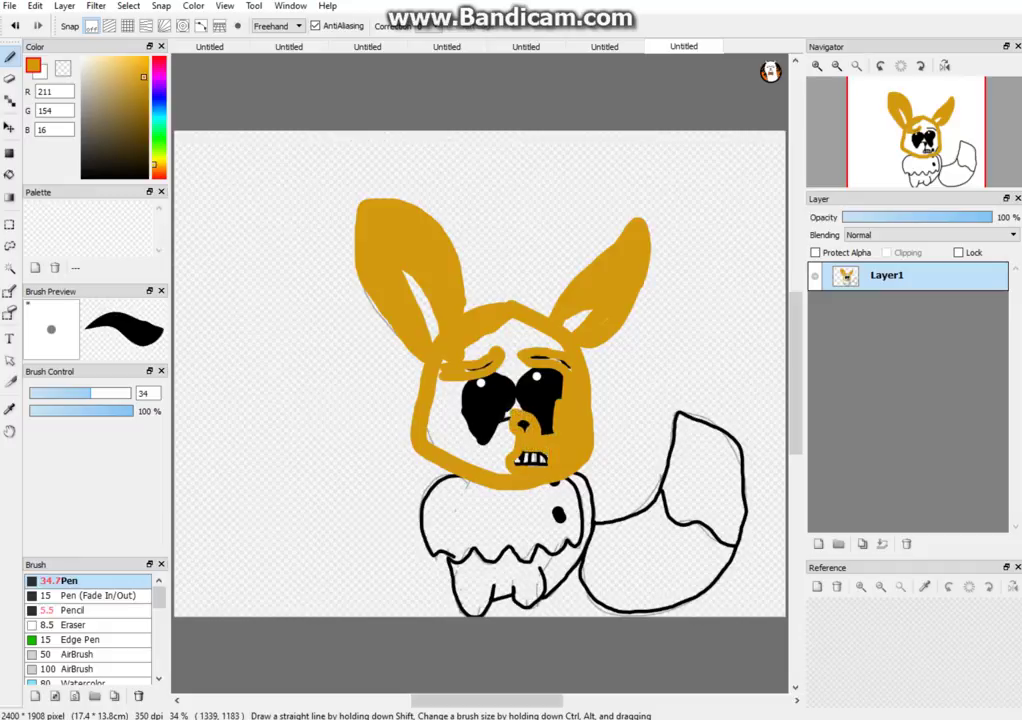
{"action": "mouse_move", "coordinate": [505, 455]}
{"action": "left_mouse_down"}
{"action": "mouse_move", "coordinate": [494, 464]}
{"action": "mouse_move", "coordinate": [516, 327]}
{"action": "mouse_move", "coordinate": [472, 354]}
{"action": "left_mouse_up"}
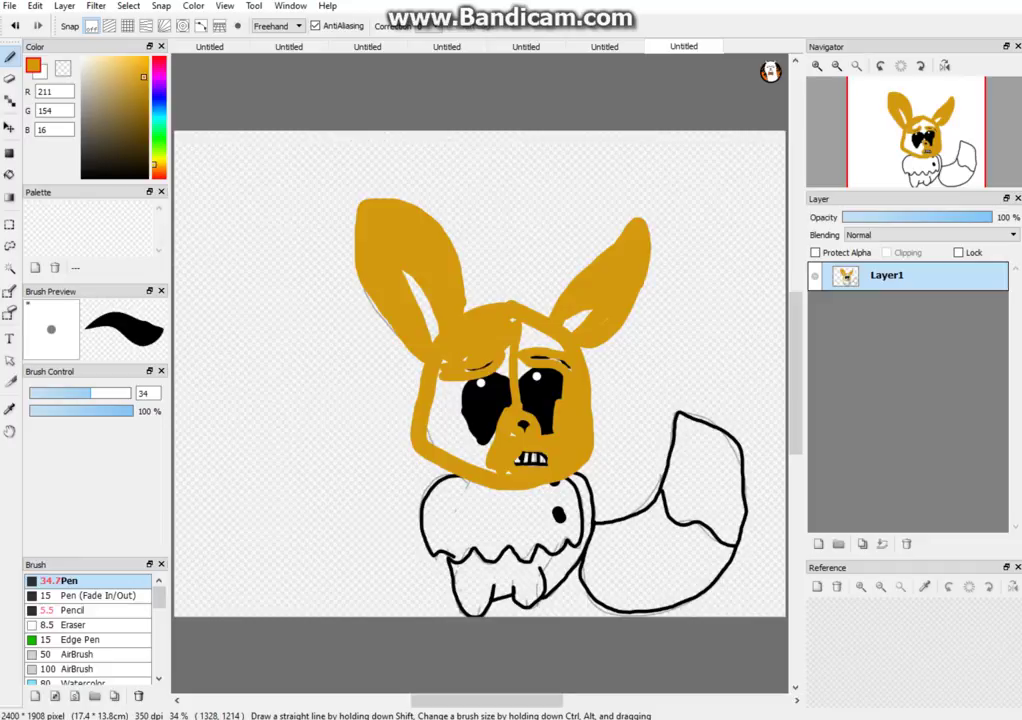
{"action": "mouse_move", "coordinate": [111, 393]}
{"action": "left_mouse_down"}
{"action": "mouse_move", "coordinate": [122, 393]}
{"action": "mouse_move", "coordinate": [105, 393]}
{"action": "left_mouse_up"}
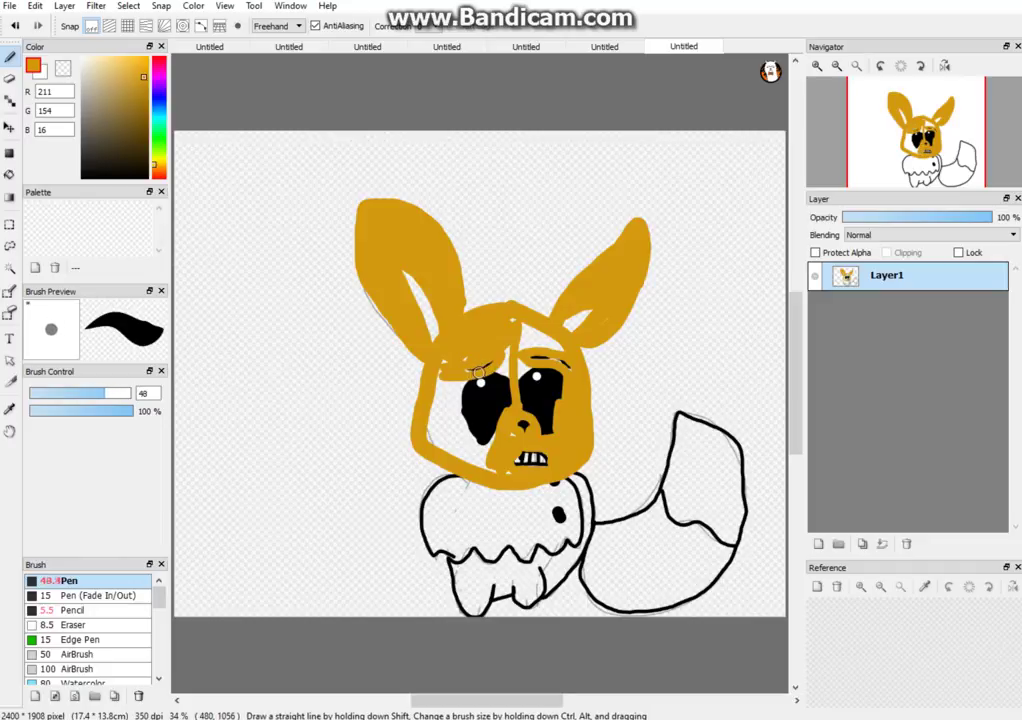
{"action": "left_click_drag", "start_coordinate": [528, 340], "coordinate": [506, 363]}
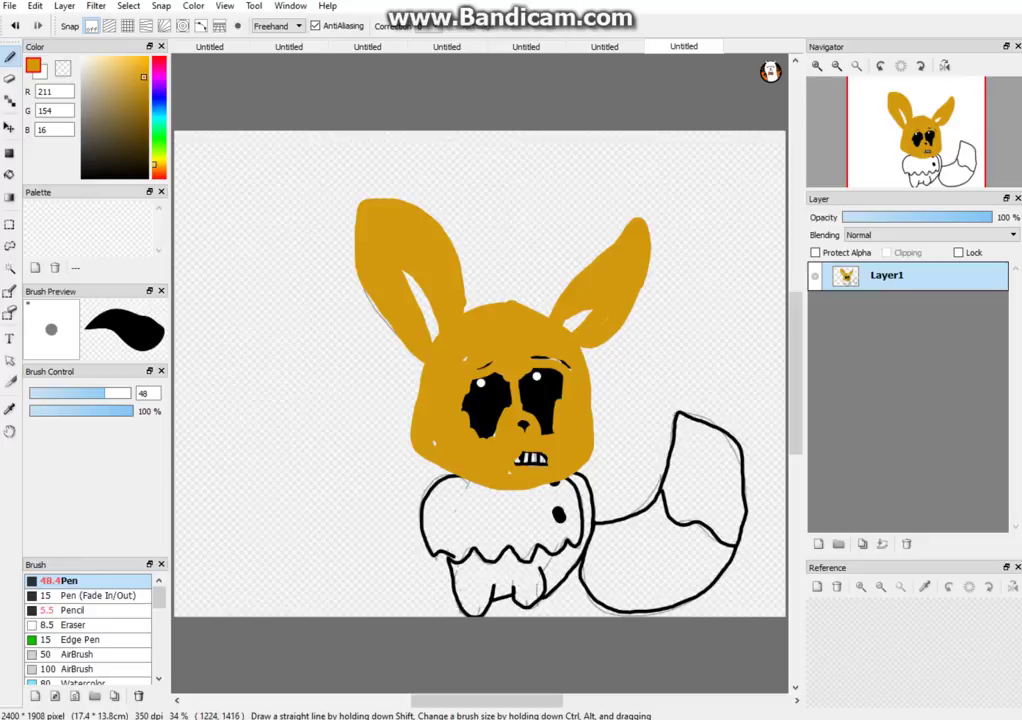
Paint the collar's border, the body and legs, and the border and centre of the tail's base orange at size 48
{"action": "mouse_move", "coordinate": [442, 566]}
{"action": "left_mouse_down"}
{"action": "mouse_move", "coordinate": [455, 608]}
{"action": "mouse_move", "coordinate": [518, 584]}
{"action": "mouse_move", "coordinate": [548, 590]}
{"action": "mouse_move", "coordinate": [587, 545]}
{"action": "mouse_move", "coordinate": [583, 479]}
{"action": "mouse_move", "coordinate": [590, 505]}
{"action": "mouse_move", "coordinate": [580, 540]}
{"action": "mouse_move", "coordinate": [482, 555]}
{"action": "mouse_move", "coordinate": [434, 546]}
{"action": "left_mouse_up"}
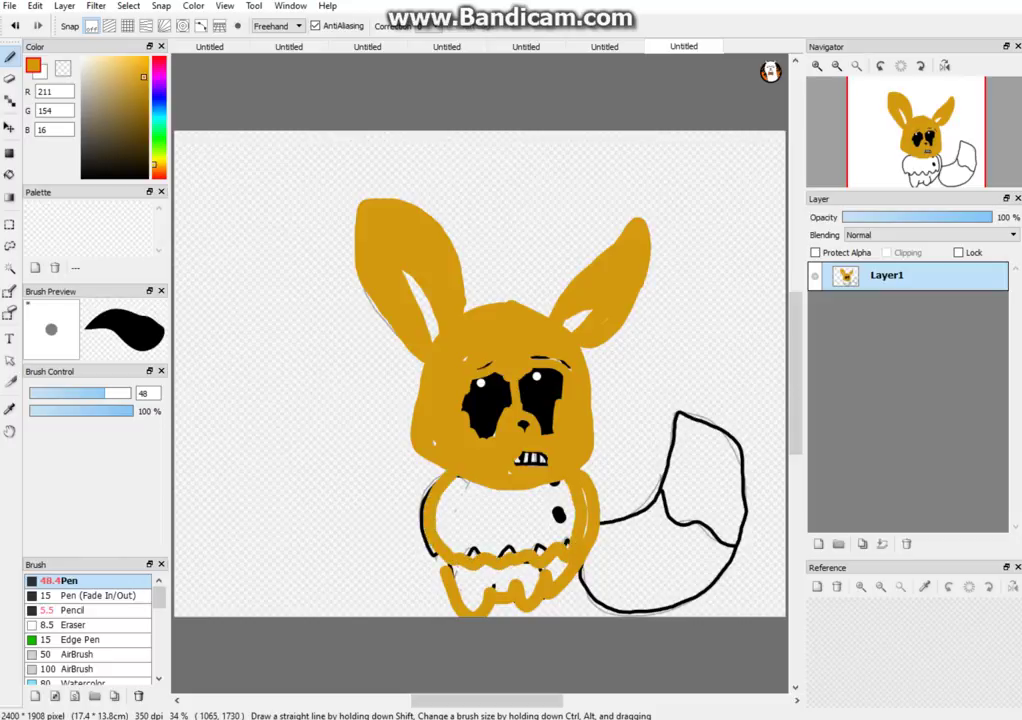
{"action": "mouse_move", "coordinate": [545, 571]}
{"action": "left_mouse_down"}
{"action": "mouse_move", "coordinate": [527, 588]}
{"action": "mouse_move", "coordinate": [485, 582]}
{"action": "mouse_move", "coordinate": [468, 592]}
{"action": "mouse_move", "coordinate": [459, 572]}
{"action": "left_mouse_up"}
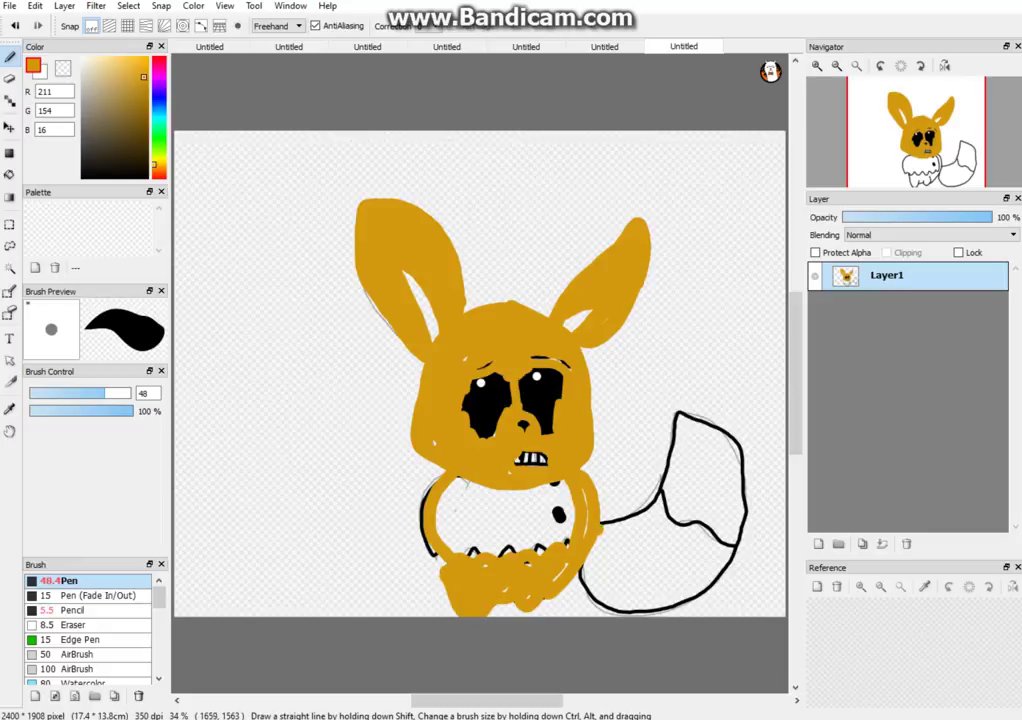
{"action": "mouse_move", "coordinate": [600, 522]}
{"action": "left_mouse_down"}
{"action": "mouse_move", "coordinate": [625, 610]}
{"action": "mouse_move", "coordinate": [590, 561]}
{"action": "mouse_move", "coordinate": [622, 548]}
{"action": "mouse_move", "coordinate": [638, 563]}
{"action": "left_mouse_up"}
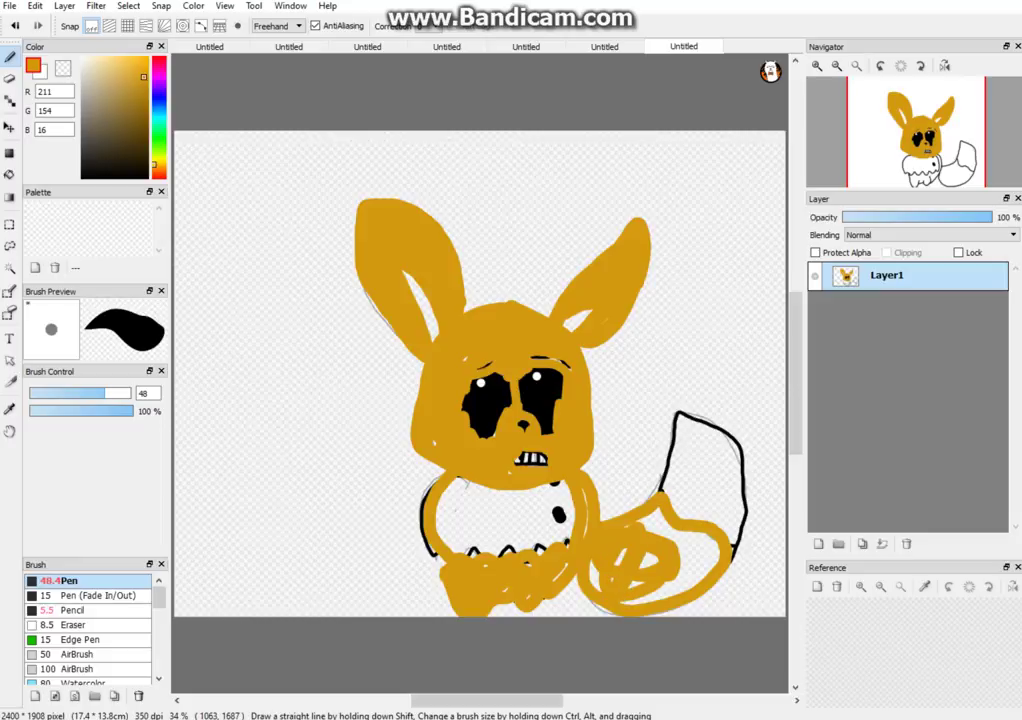
Set the pen size to 185, place an orange dot on the empty canvas beside the figure, and fill the tail's base orange
{"action": "left_click_drag", "start_coordinate": [97, 393], "coordinate": [160, 393]}
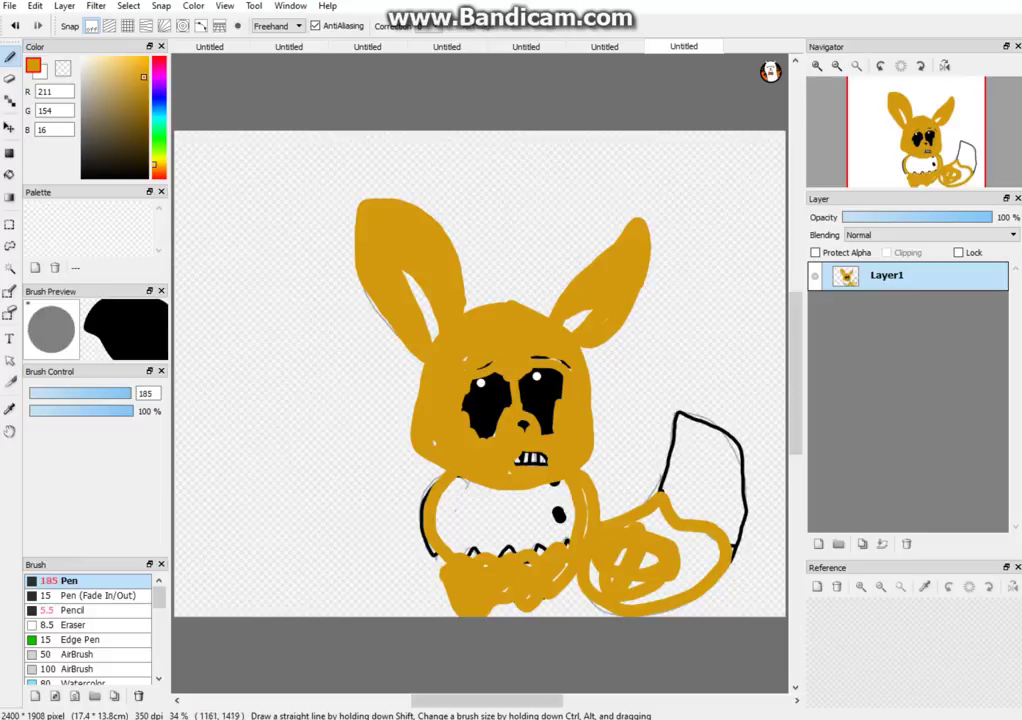
{"action": "left_click", "coordinate": [250, 452]}
{"action": "mouse_move", "coordinate": [600, 564]}
{"action": "left_mouse_down"}
{"action": "mouse_move", "coordinate": [649, 588]}
{"action": "mouse_move", "coordinate": [708, 567]}
{"action": "mouse_move", "coordinate": [652, 527]}
{"action": "left_mouse_up"}
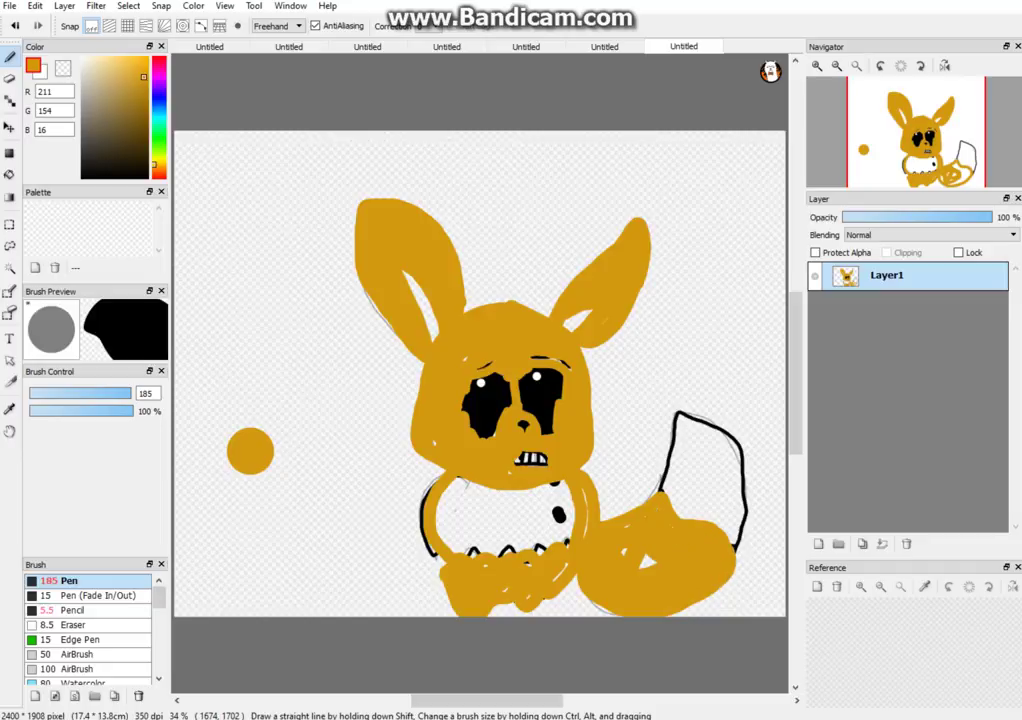
Undo the large-brush fill of the tail's base and redo it
{"action": "key", "text": "ctrl+z"}
{"action": "key", "text": "ctrl+z"}
{"action": "key", "text": "ctrl+z"}
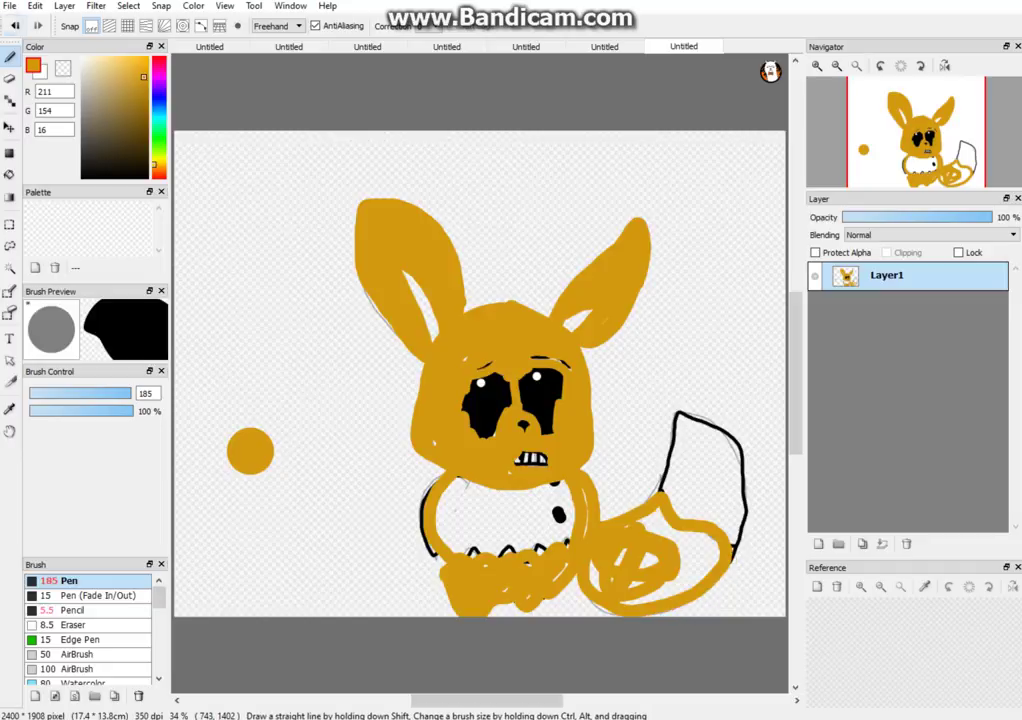
{"action": "left_click", "coordinate": [38, 26]}
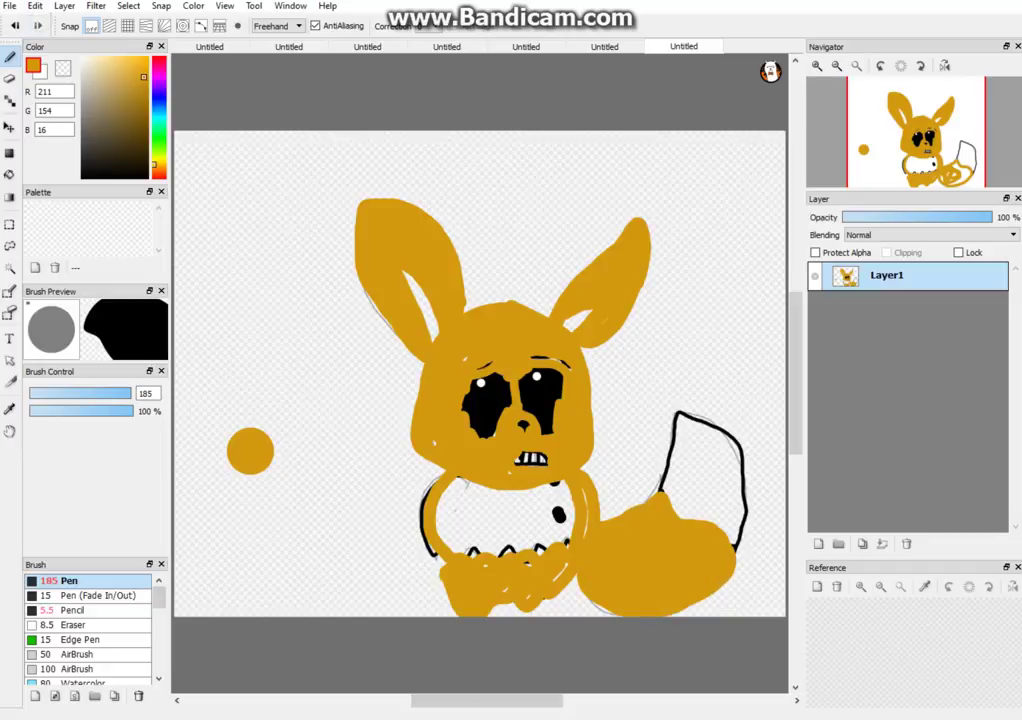
Erase the orange dot beside the figure with the eraser at size 275, and reduce the eraser size to 17
{"action": "left_click", "coordinate": [10, 79]}
{"action": "left_click", "coordinate": [57, 393]}
{"action": "mouse_move", "coordinate": [57, 393]}
{"action": "left_mouse_down"}
{"action": "mouse_move", "coordinate": [214, 393]}
{"action": "mouse_move", "coordinate": [125, 393]}
{"action": "mouse_move", "coordinate": [175, 393]}
{"action": "left_mouse_up"}
{"action": "left_click_drag", "start_coordinate": [293, 449], "coordinate": [316, 459]}
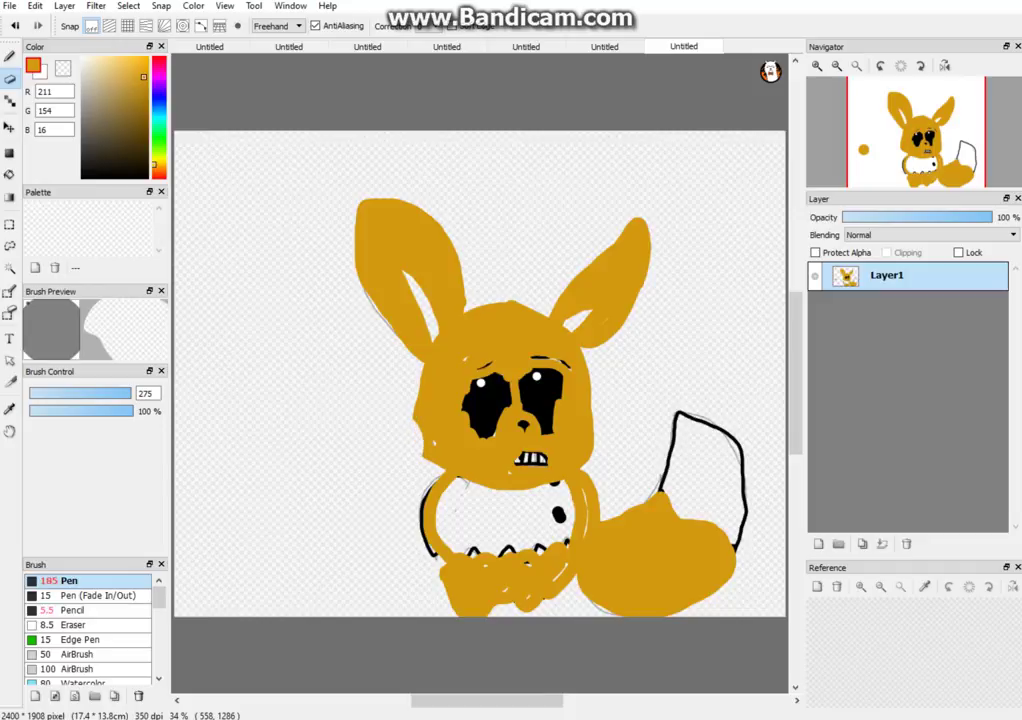
{"action": "left_click_drag", "start_coordinate": [106, 176], "coordinate": [111, 109]}
{"action": "left_click", "coordinate": [105, 393]}
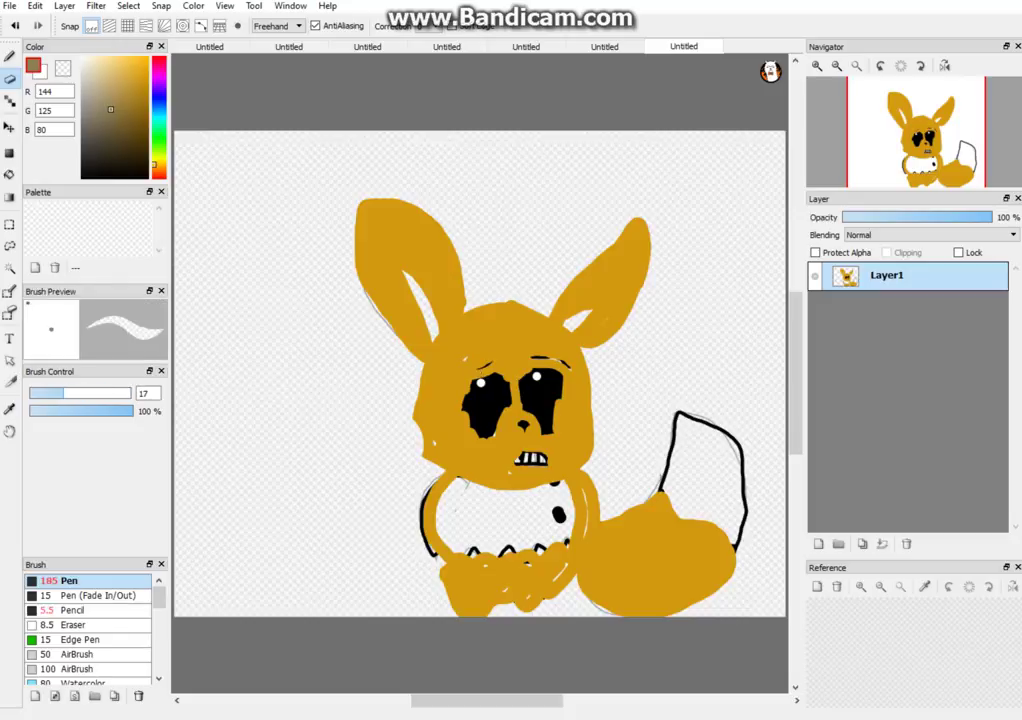
Fill the chest fur with light orange (R 249, G 205, B 99), using the pen at size 32 and then 57
{"action": "left_click", "coordinate": [10, 57]}
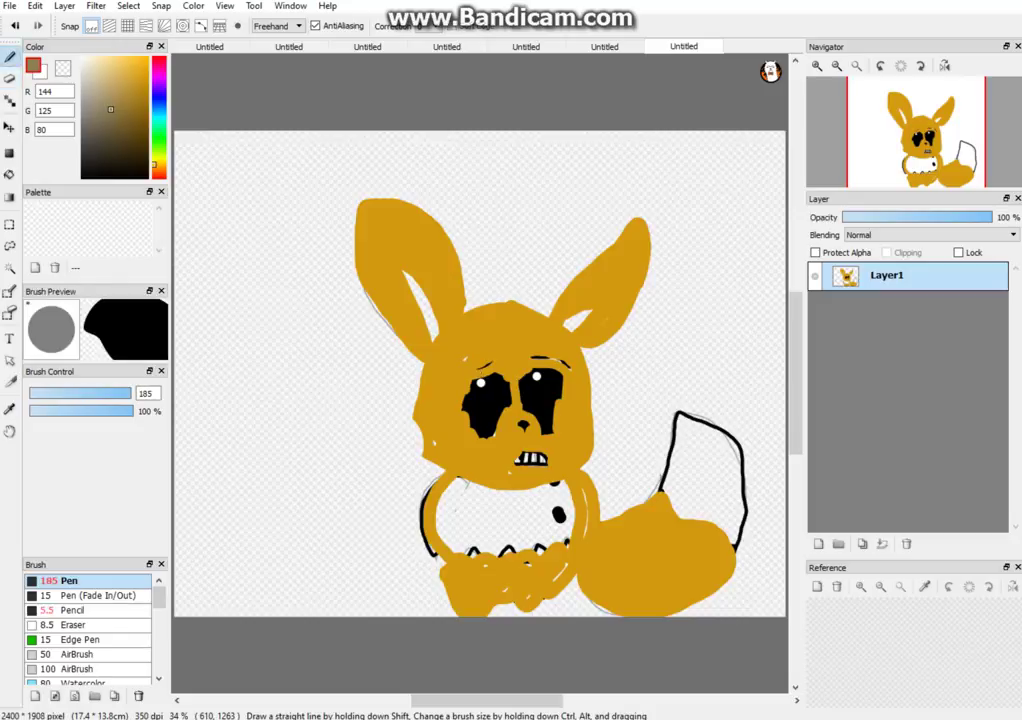
{"action": "left_click_drag", "start_coordinate": [122, 87], "coordinate": [122, 59]}
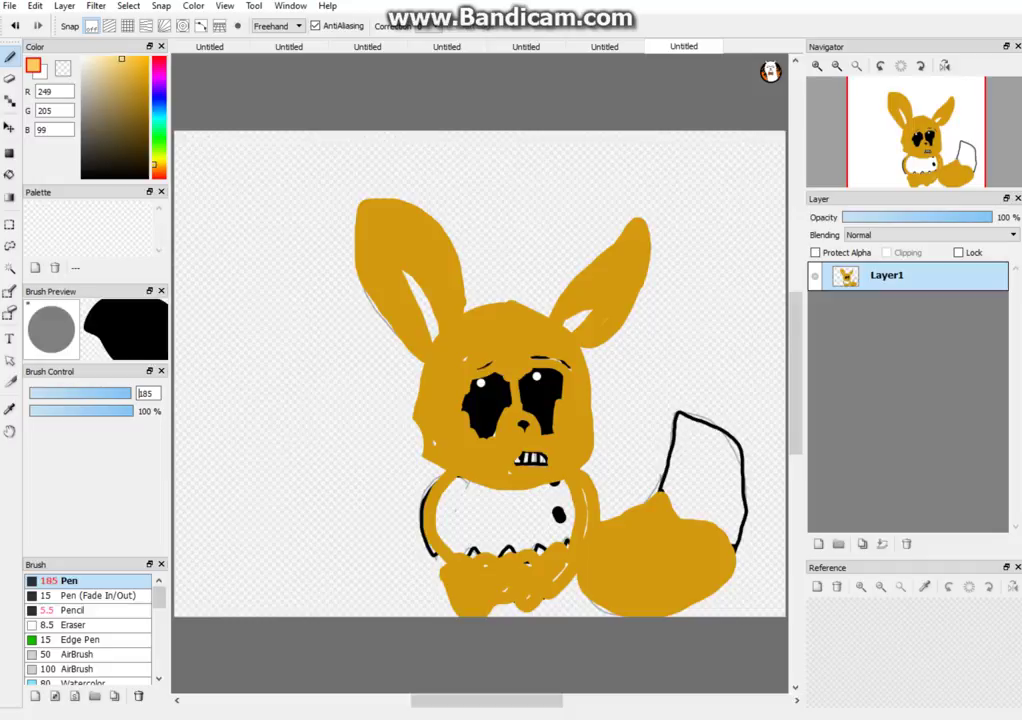
{"action": "left_click_drag", "start_coordinate": [129, 393], "coordinate": [91, 393]}
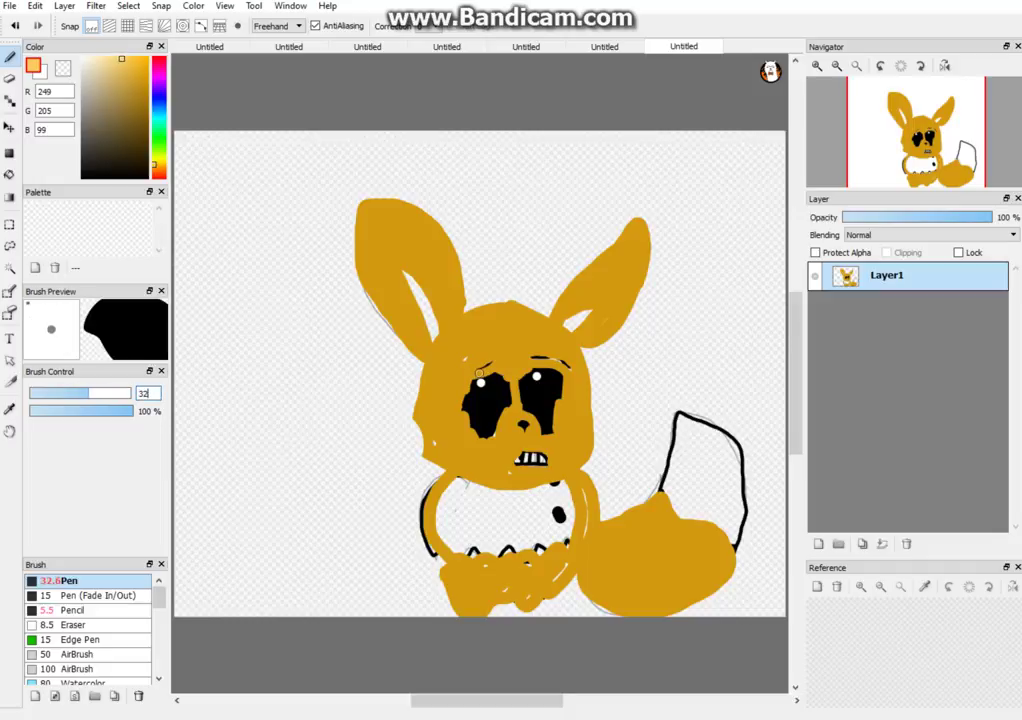
{"action": "left_click_drag", "start_coordinate": [462, 484], "coordinate": [446, 535]}
{"action": "left_click_drag", "start_coordinate": [89, 393], "coordinate": [108, 393]}
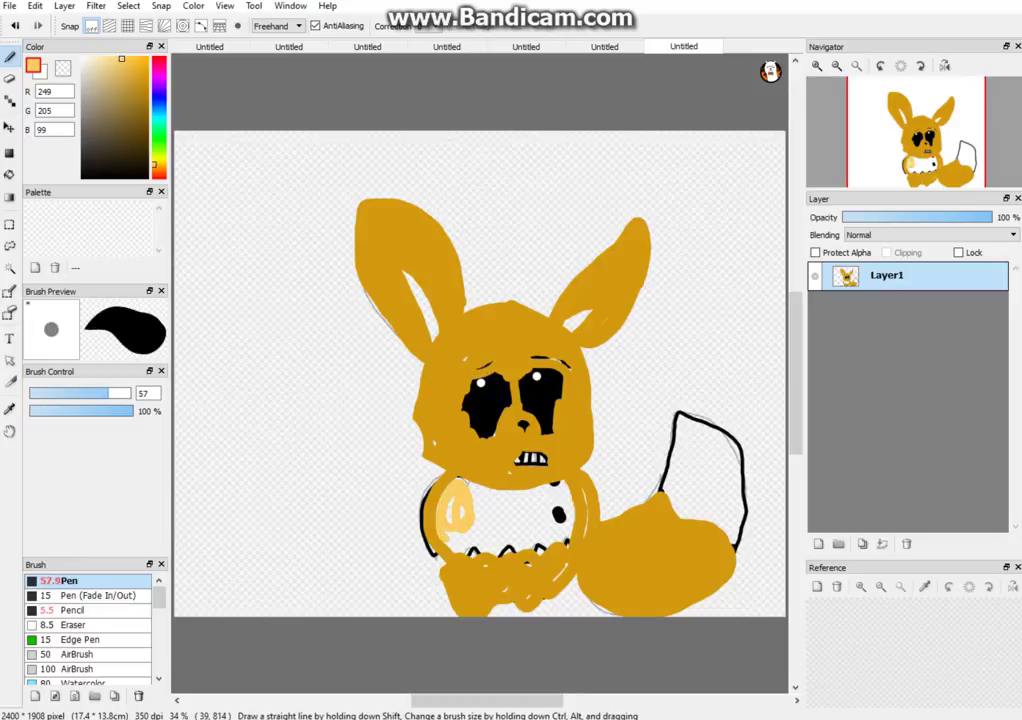
{"action": "mouse_move", "coordinate": [474, 491]}
{"action": "left_mouse_down"}
{"action": "mouse_move", "coordinate": [449, 517]}
{"action": "mouse_move", "coordinate": [474, 545]}
{"action": "mouse_move", "coordinate": [509, 527]}
{"action": "mouse_move", "coordinate": [527, 544]}
{"action": "mouse_move", "coordinate": [564, 535]}
{"action": "mouse_move", "coordinate": [582, 514]}
{"action": "mouse_move", "coordinate": [543, 503]}
{"action": "mouse_move", "coordinate": [505, 509]}
{"action": "left_mouse_up"}
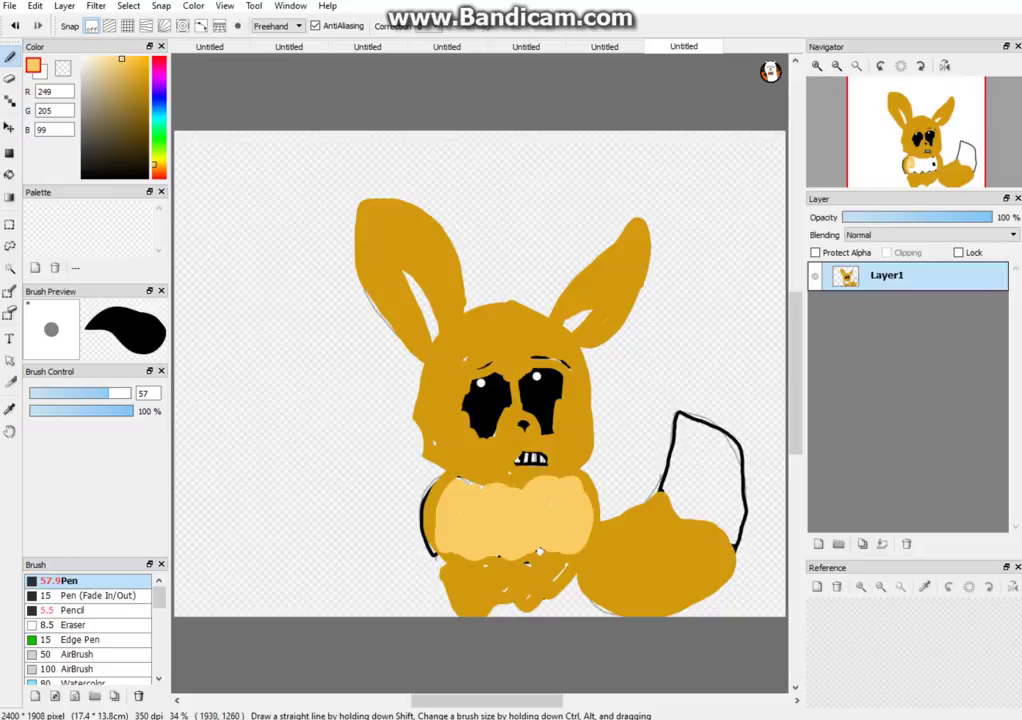
Paint the tail's tip light orange, enlarging the pen to size 150, and fill the insides of both ears with the same color
{"action": "mouse_move", "coordinate": [664, 494]}
{"action": "left_mouse_down"}
{"action": "mouse_move", "coordinate": [684, 435]}
{"action": "mouse_move", "coordinate": [735, 487]}
{"action": "left_mouse_up"}
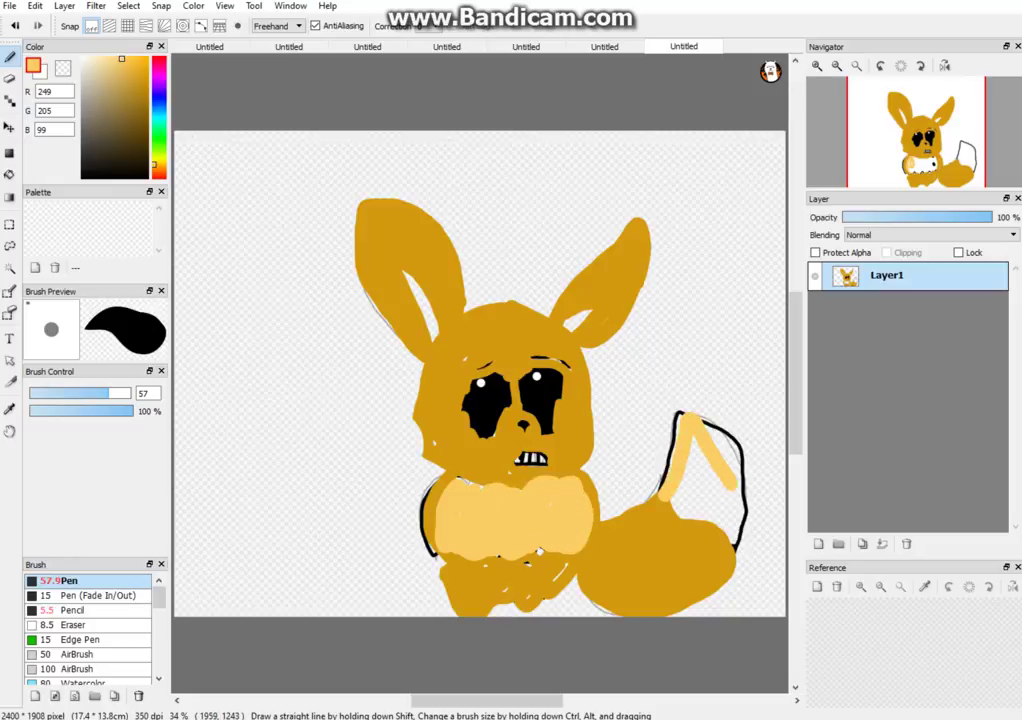
{"action": "left_click_drag", "start_coordinate": [109, 393], "coordinate": [133, 393]}
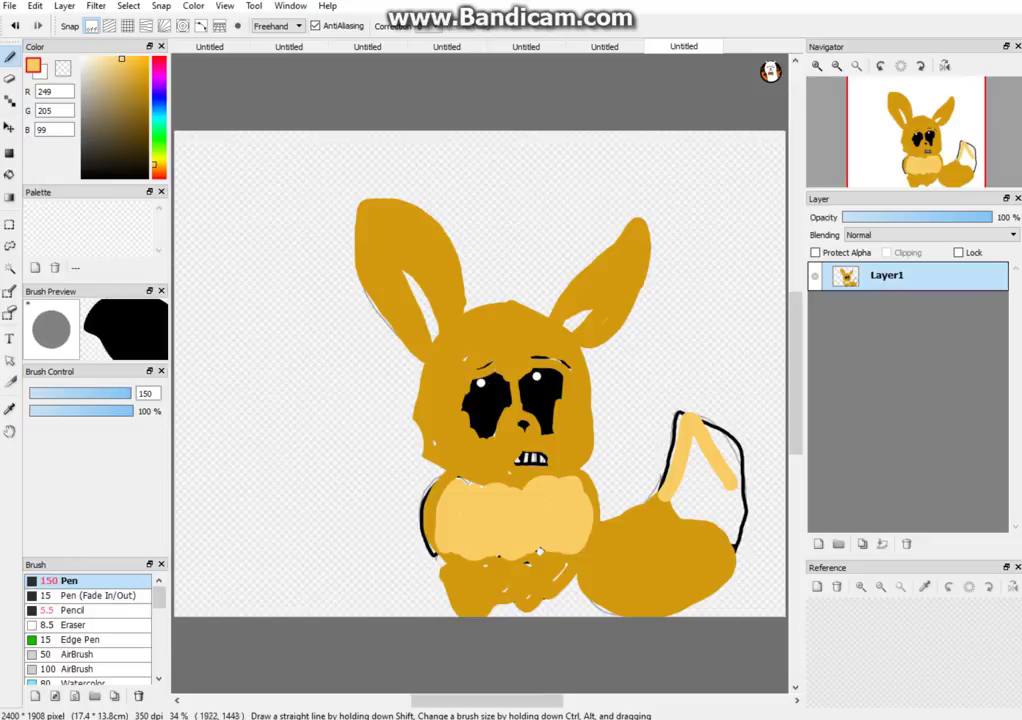
{"action": "mouse_move", "coordinate": [657, 499]}
{"action": "left_mouse_down"}
{"action": "mouse_move", "coordinate": [700, 410]}
{"action": "mouse_move", "coordinate": [735, 480]}
{"action": "mouse_move", "coordinate": [740, 535]}
{"action": "mouse_move", "coordinate": [668, 504]}
{"action": "mouse_move", "coordinate": [711, 488]}
{"action": "left_mouse_up"}
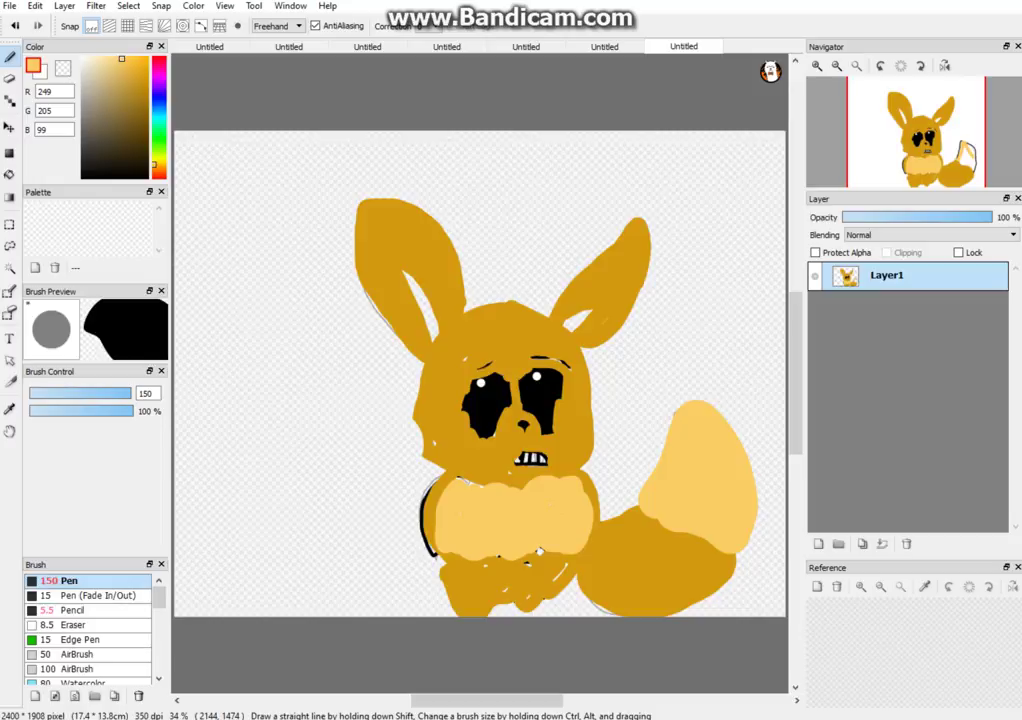
{"action": "mouse_move", "coordinate": [435, 342]}
{"action": "left_mouse_down"}
{"action": "mouse_move", "coordinate": [396, 256]}
{"action": "mouse_move", "coordinate": [402, 248]}
{"action": "left_mouse_up"}
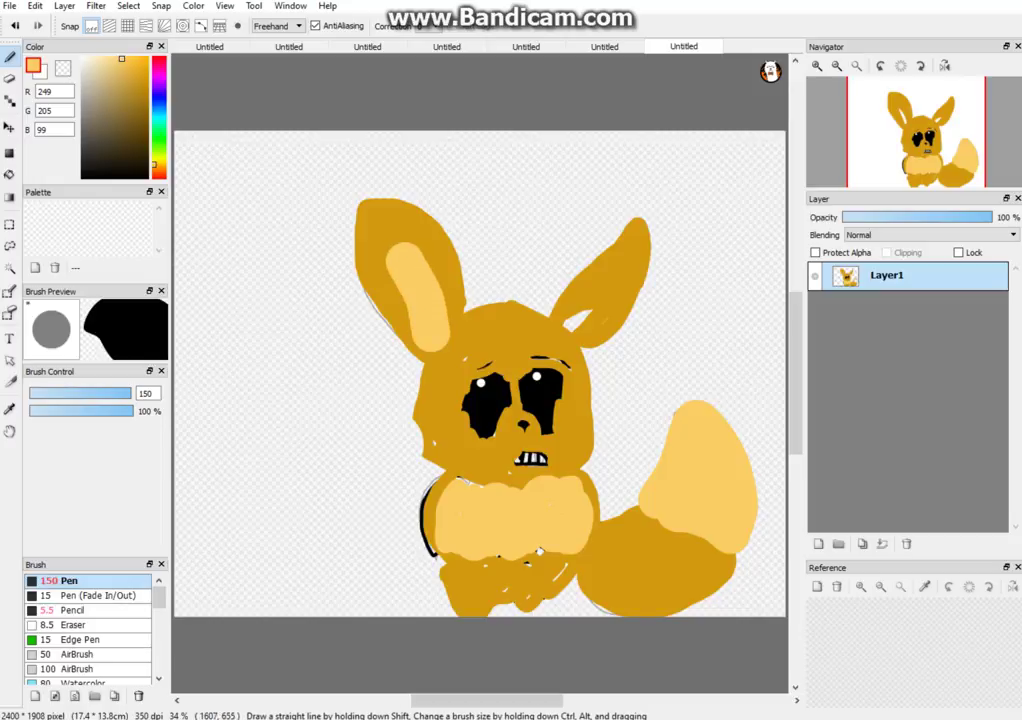
{"action": "left_click_drag", "start_coordinate": [556, 340], "coordinate": [620, 280]}
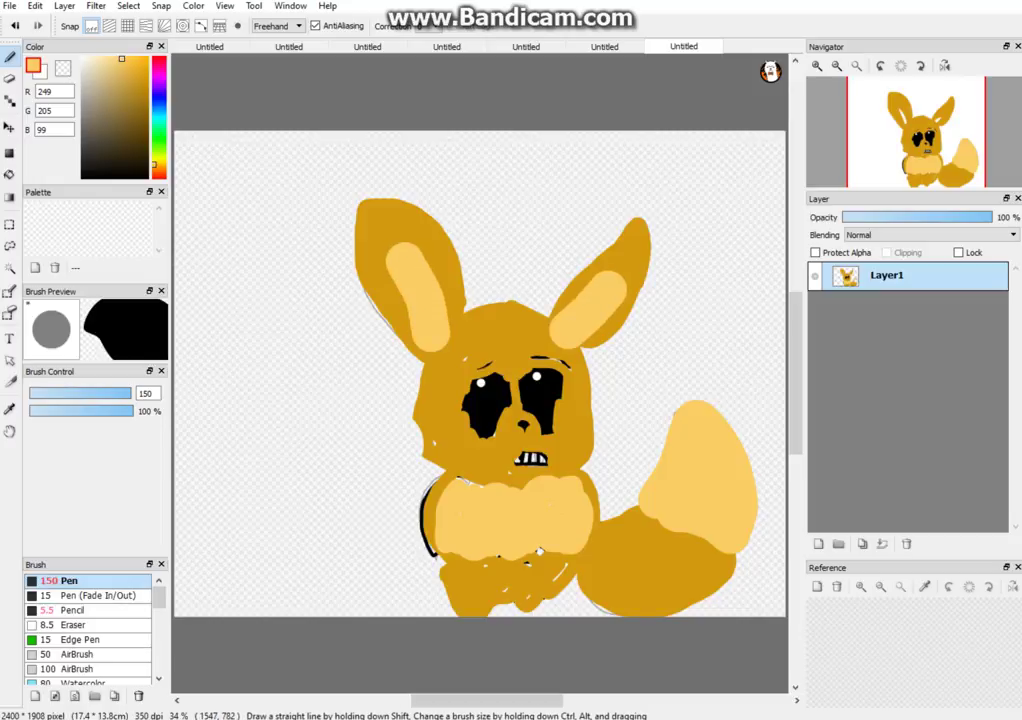
Hand-letter two rows of large black text on the empty canvas beside the figure with the pen at size 150
{"action": "left_click", "coordinate": [82, 177]}
{"action": "mouse_move", "coordinate": [235, 202]}
{"action": "left_mouse_down"}
{"action": "mouse_move", "coordinate": [270, 266]}
{"action": "mouse_move", "coordinate": [300, 229]}
{"action": "left_mouse_up"}
{"action": "left_click_drag", "start_coordinate": [324, 275], "coordinate": [322, 350]}
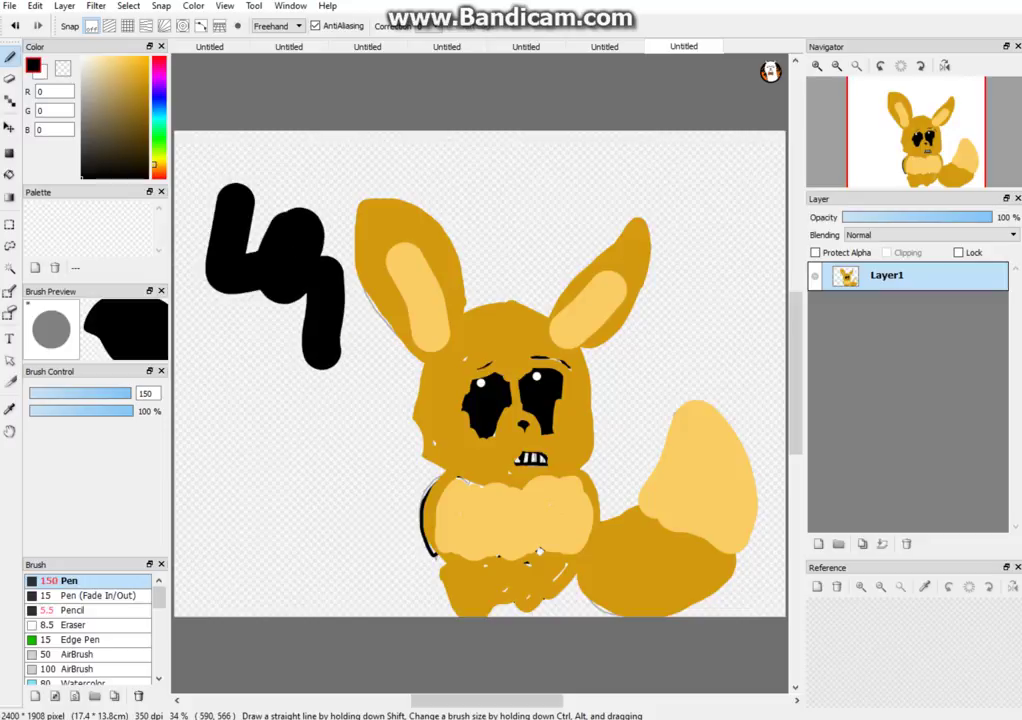
{"action": "mouse_move", "coordinate": [232, 405]}
{"action": "left_mouse_down"}
{"action": "mouse_move", "coordinate": [228, 515]}
{"action": "mouse_move", "coordinate": [245, 525]}
{"action": "left_mouse_up"}
{"action": "left_click_drag", "start_coordinate": [300, 412], "coordinate": [332, 478]}
{"action": "mouse_move", "coordinate": [370, 425]}
{"action": "left_mouse_down"}
{"action": "mouse_move", "coordinate": [325, 545]}
{"action": "mouse_move", "coordinate": [410, 580]}
{"action": "left_mouse_up"}
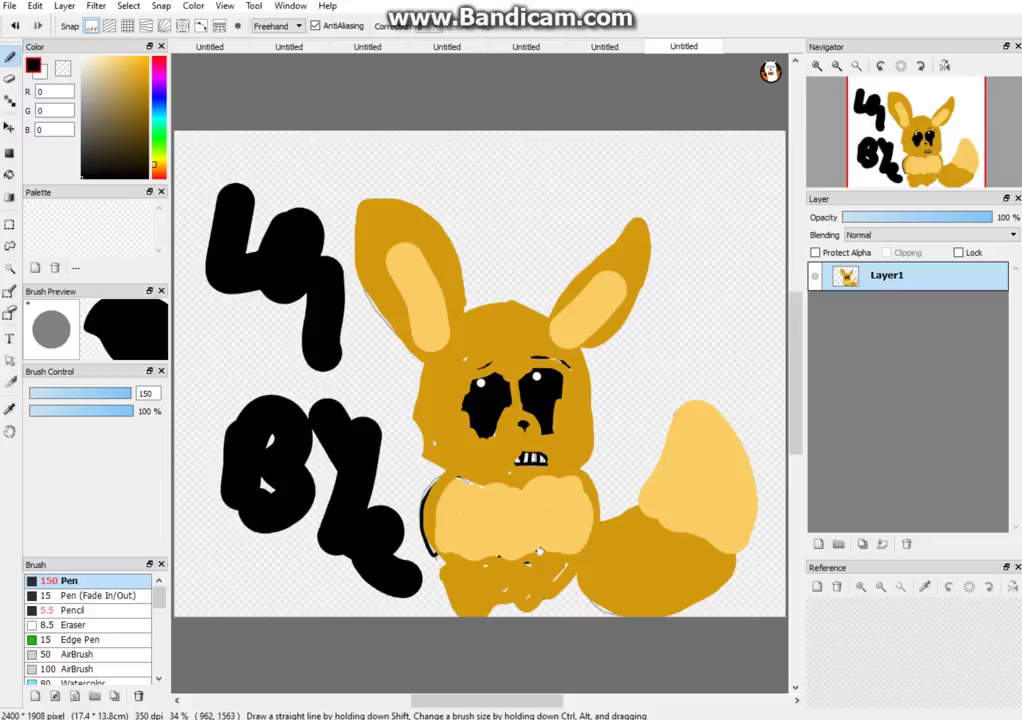